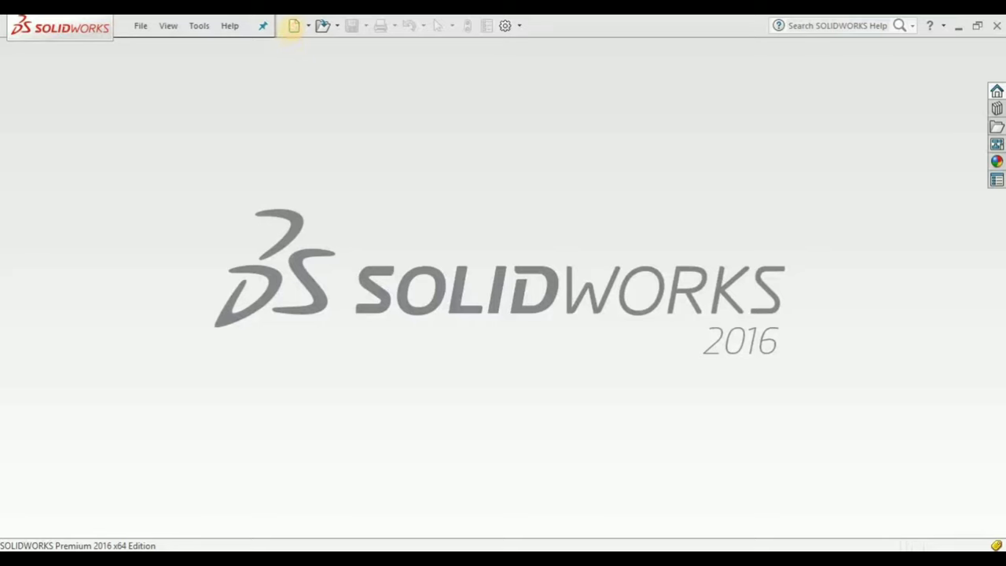
Open the New SOLIDWORKS Document dialog from the toolbar's New button.
left_click(292, 26)
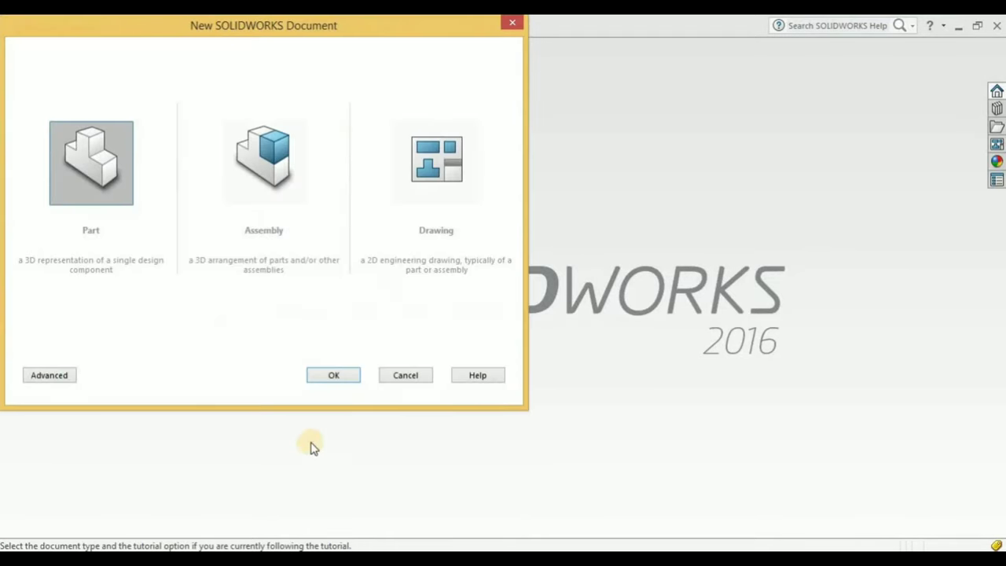
Start a new part and open a sketch on the Front Plane.
left_click(336, 375)
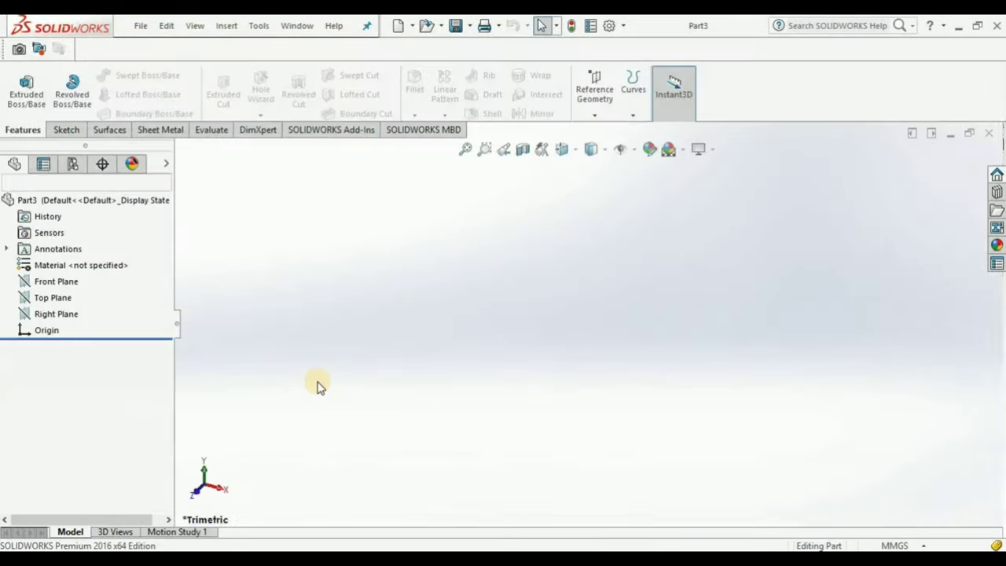
left_click(51, 280)
left_click(79, 263)
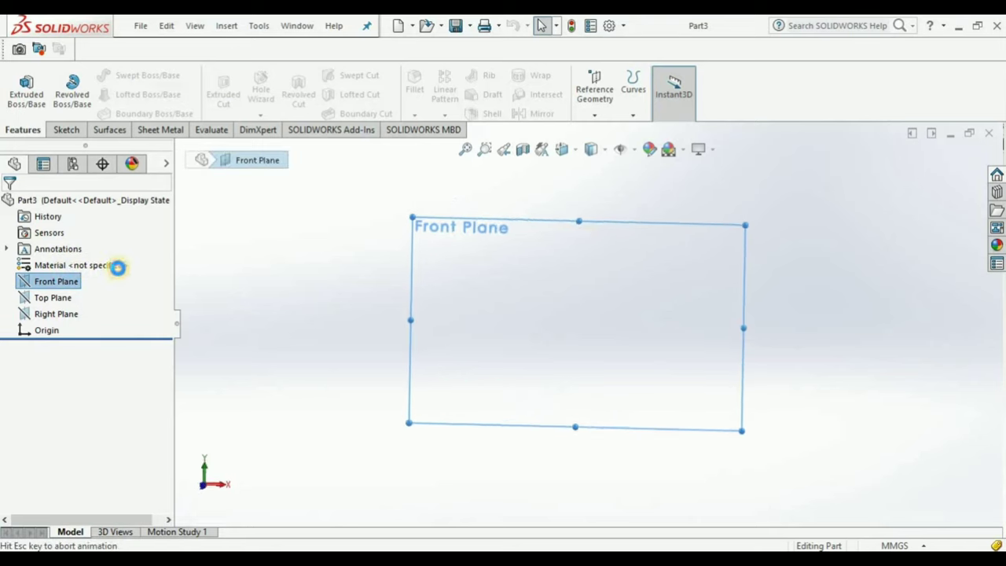
Draw a vertical midpoint construction centreline through the origin.
left_click(111, 72)
left_click(118, 107)
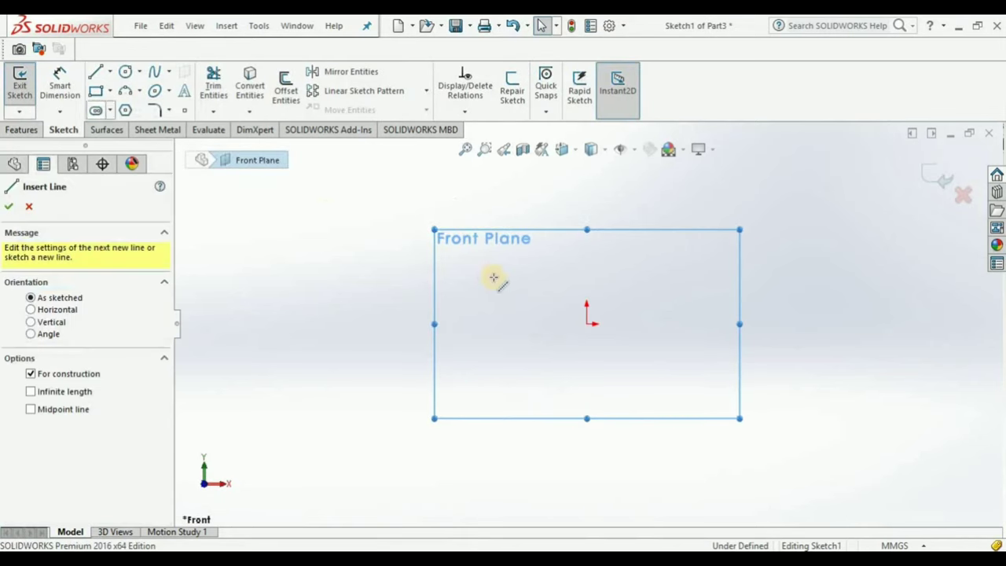
left_click(111, 72)
left_click(130, 126)
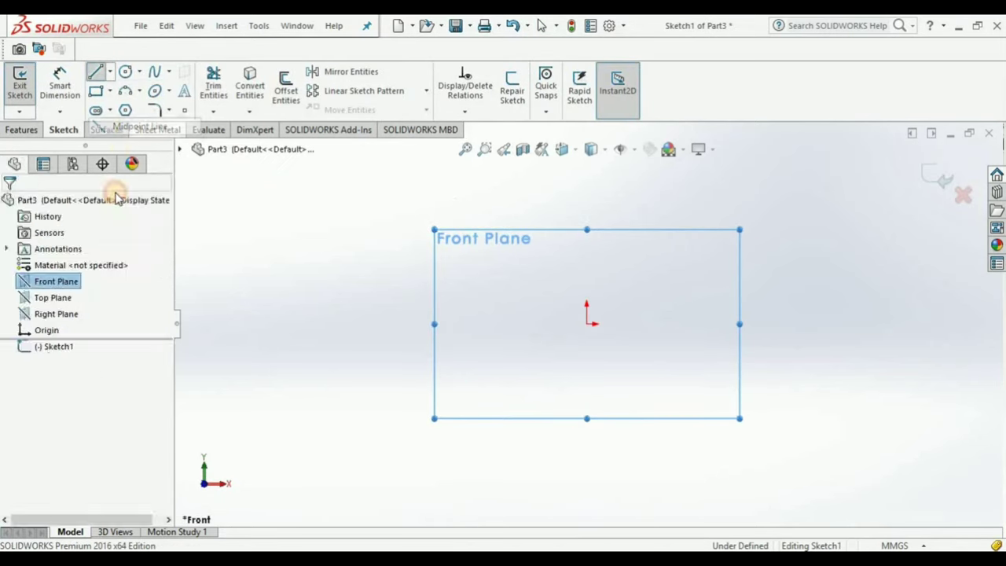
left_click(123, 381)
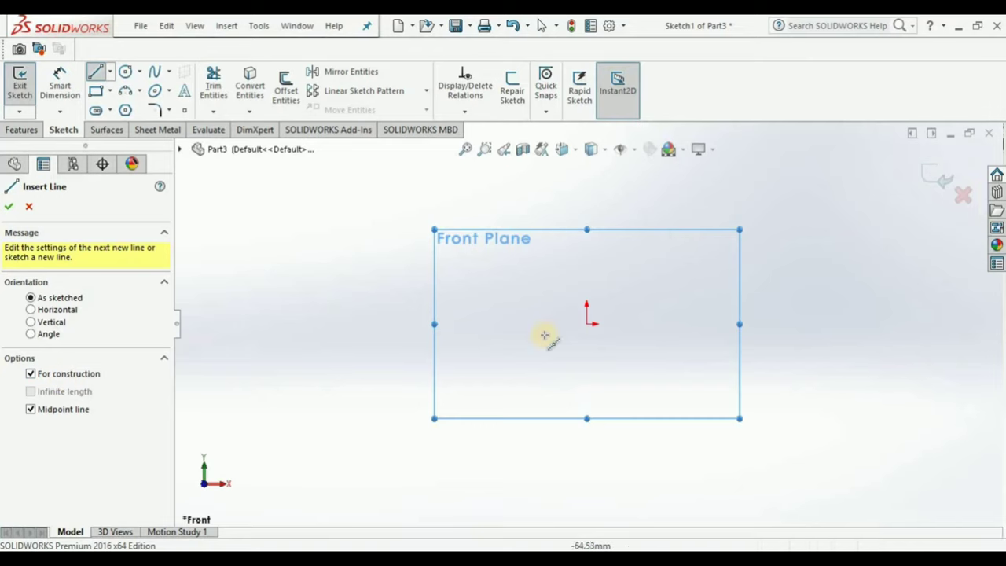
left_click(588, 323)
left_click(586, 457)
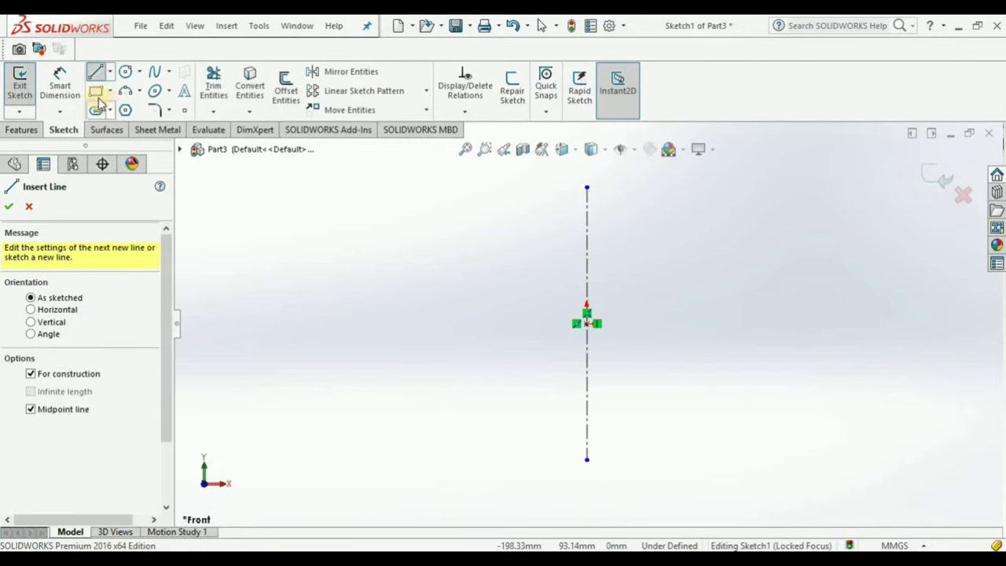
Draw two concentric circles at each end of the centreline.
left_click(128, 68)
left_click(586, 187)
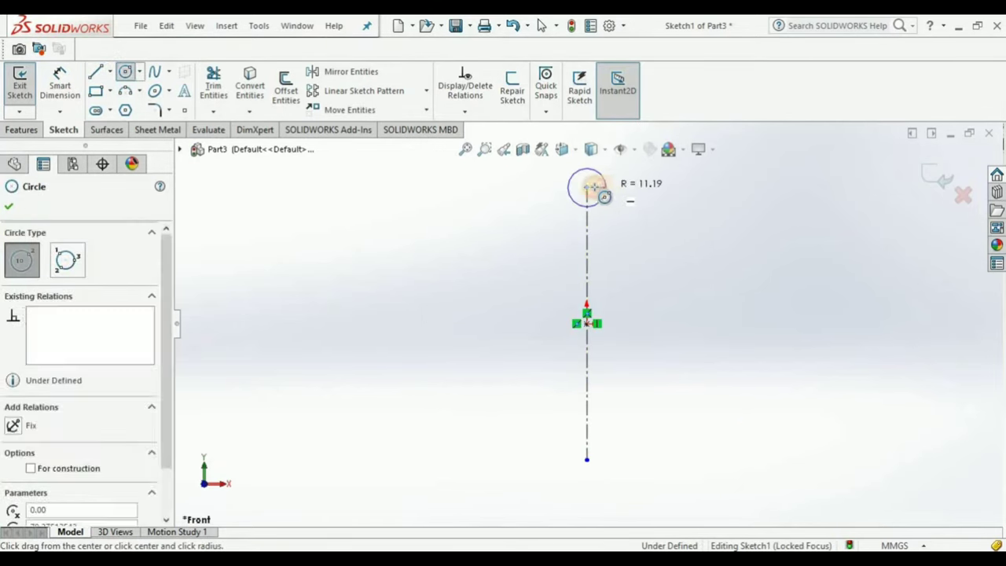
left_click(599, 196)
left_click(586, 187)
left_click(624, 192)
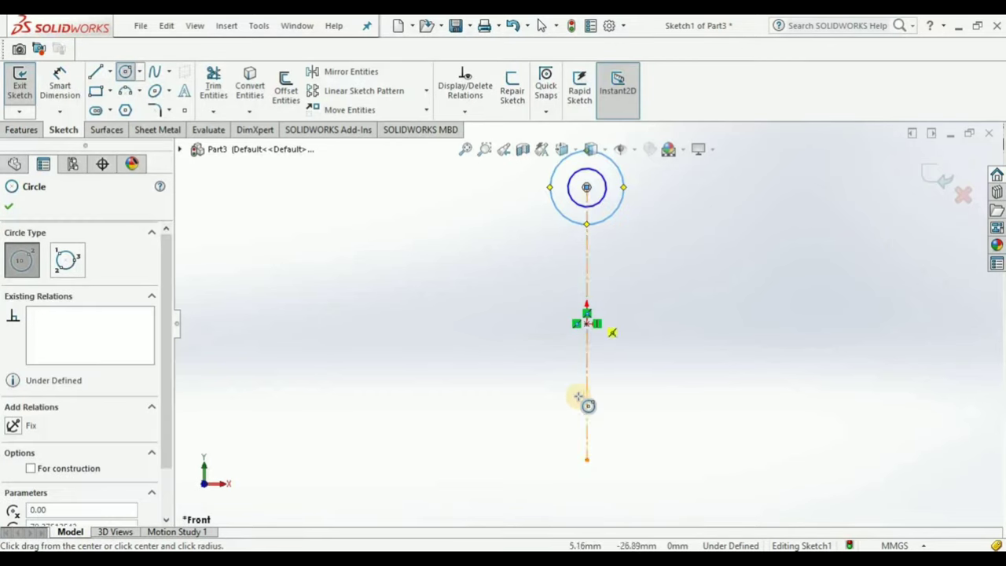
left_click(587, 459)
left_click(607, 445)
left_click(586, 459)
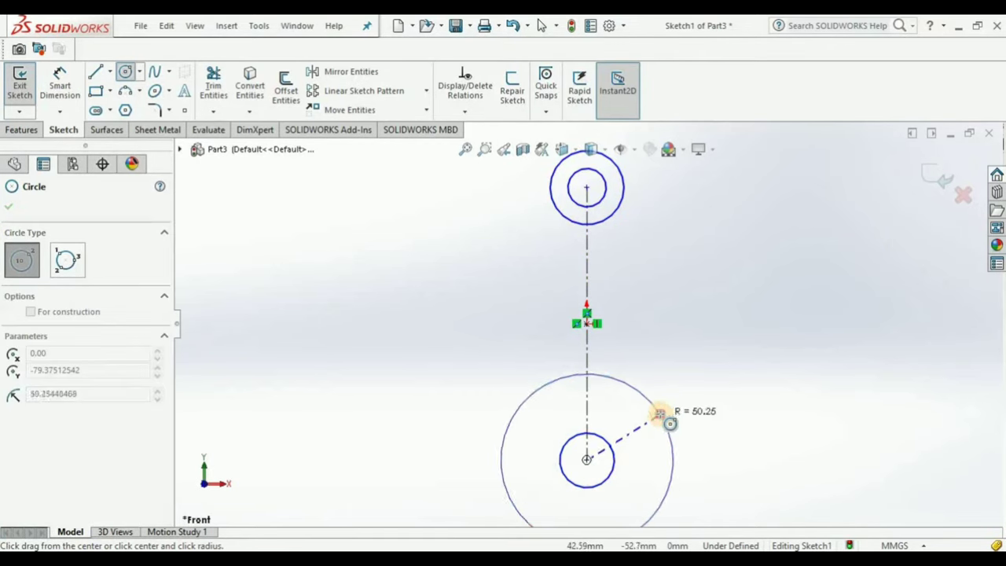
left_click(658, 411)
left_click(61, 87)
Dimension the bottom circle pair to Ø150 and Ø70.
left_click(660, 411)
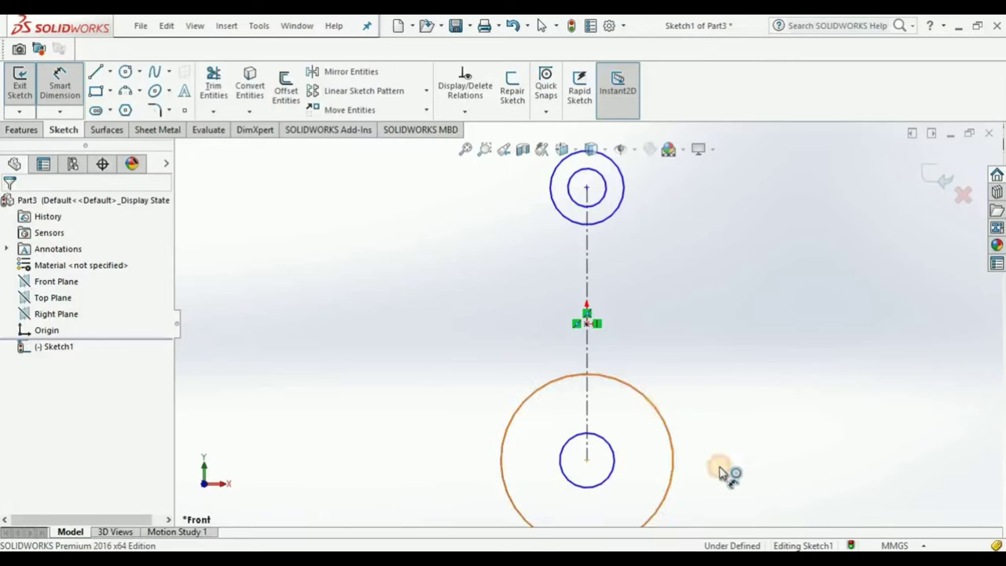
left_click(730, 354)
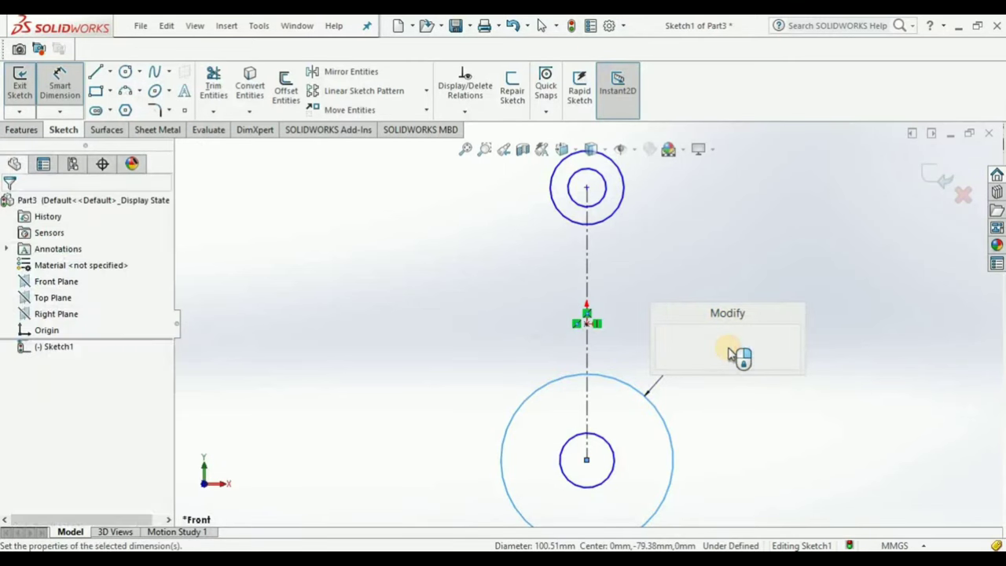
type("150")
key("Return")
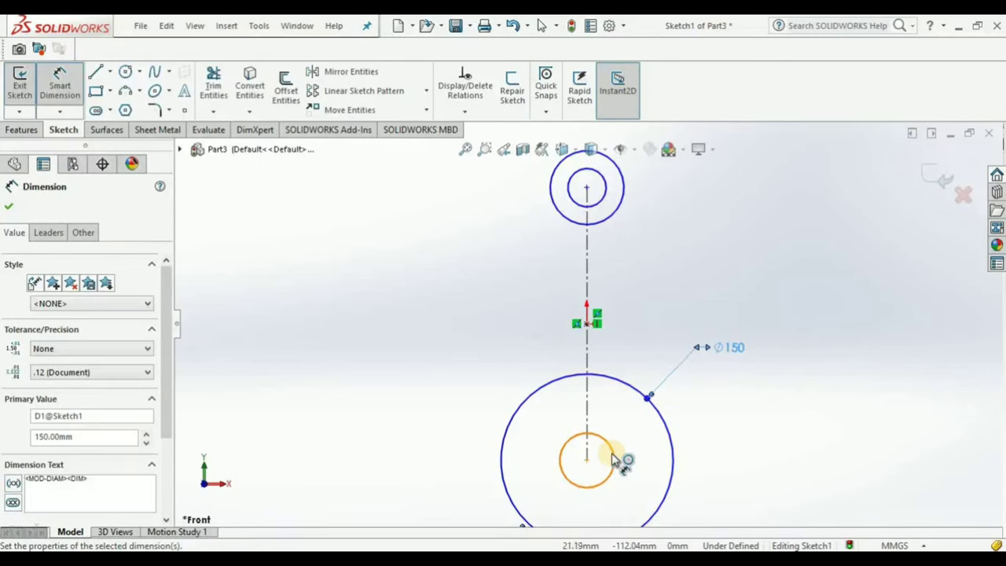
left_click(614, 459)
left_click(717, 418)
type("70")
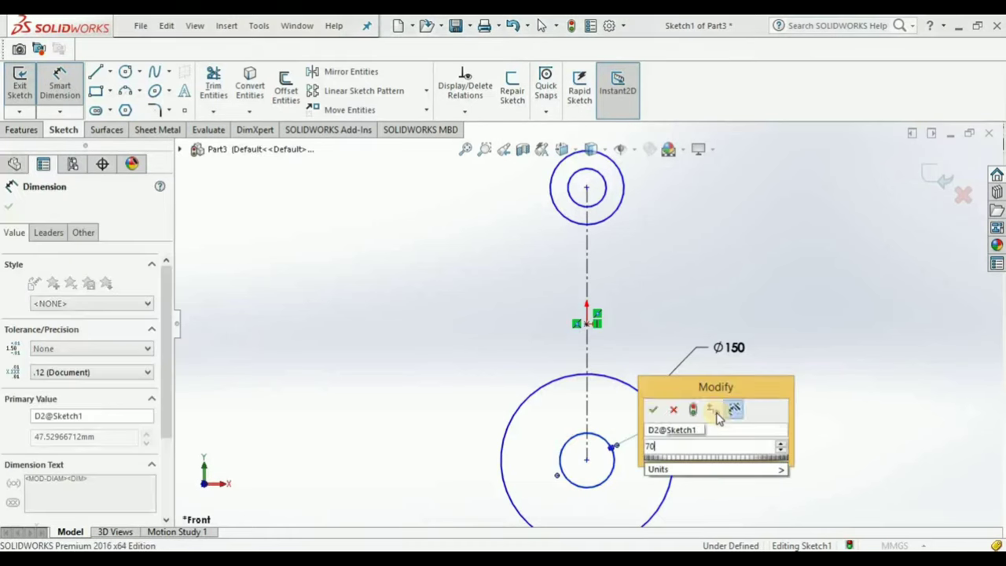
key("Return")
Dimension the top circles to Ø50 and Ø100 and the centreline length to 300.
scroll(611, 262, "down", 3)
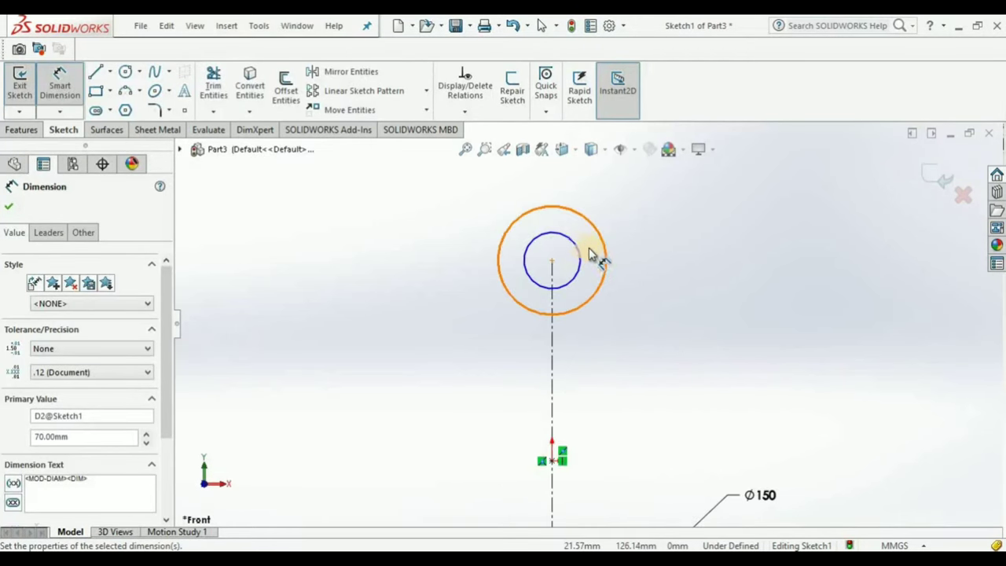
left_click(581, 243)
left_click(644, 210)
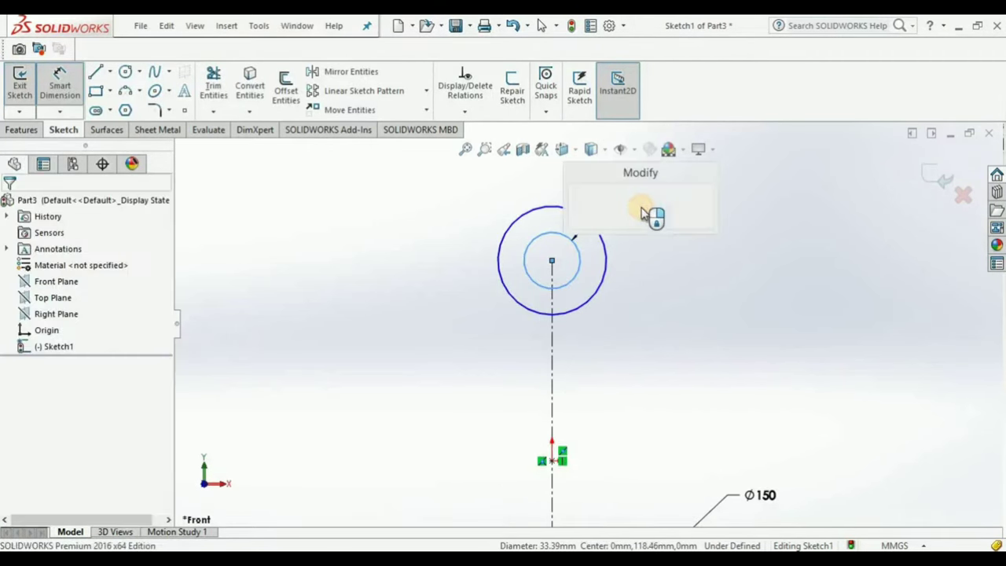
type("50")
key("Return")
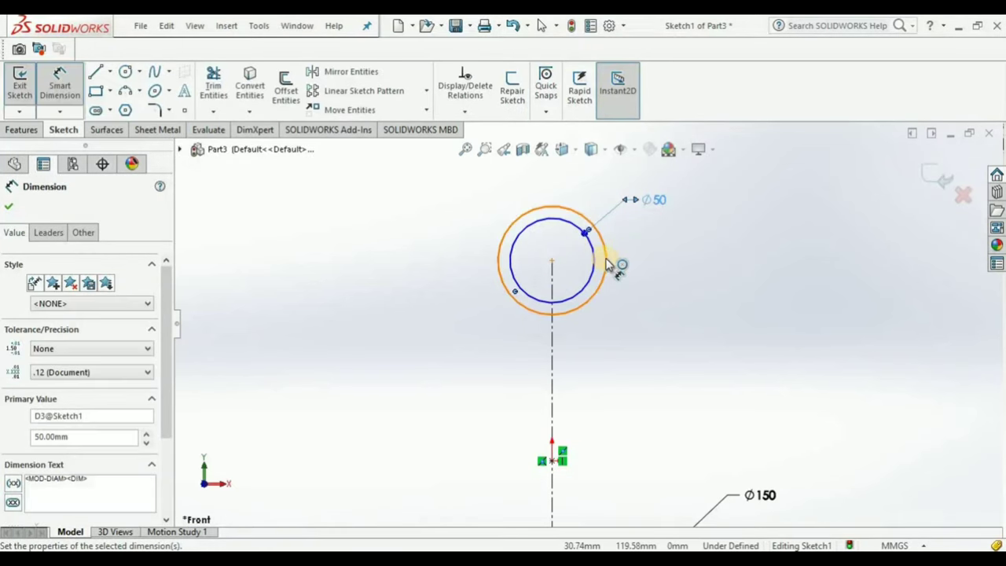
left_click(621, 251)
left_click(645, 182)
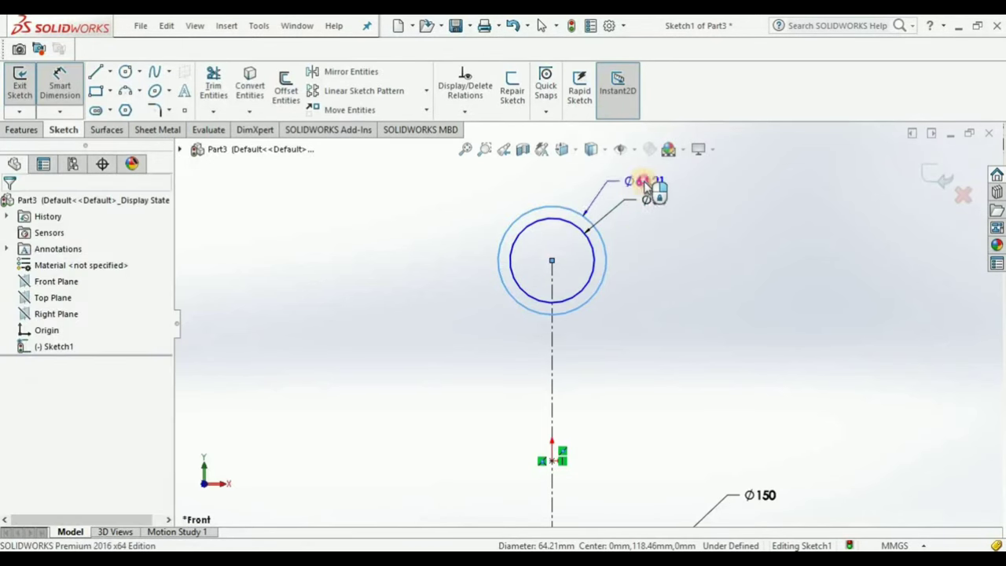
type("100")
key("Return")
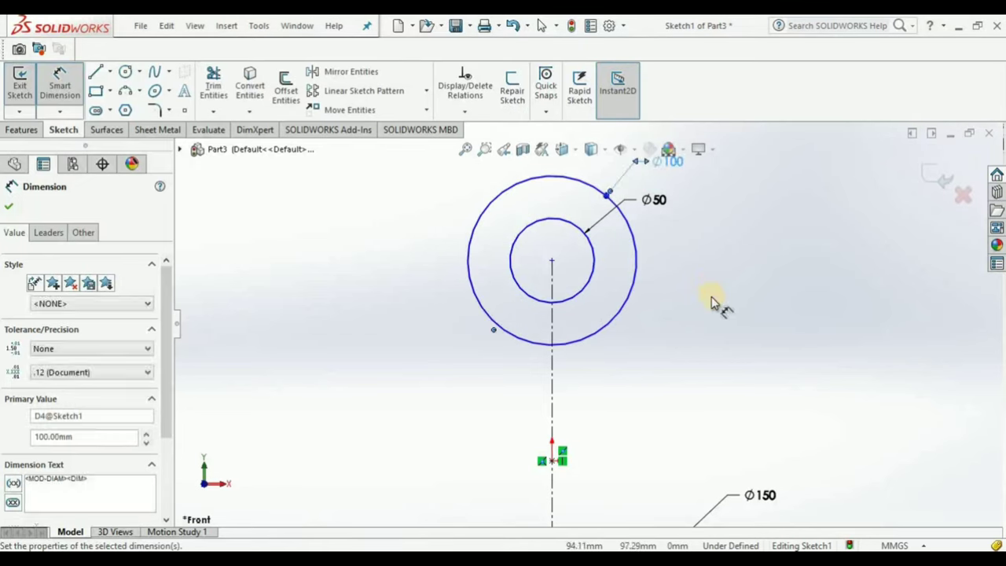
left_click(553, 331)
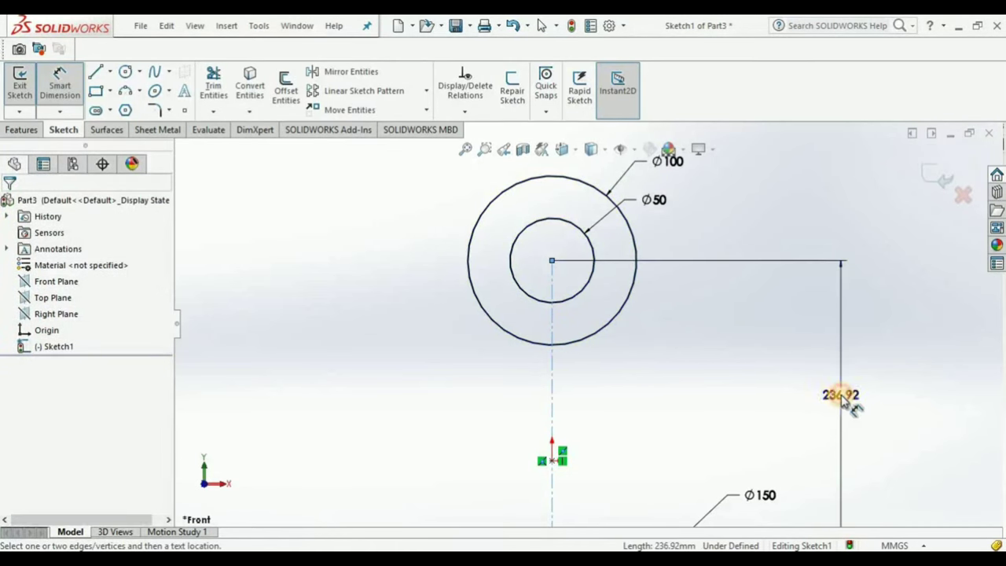
left_click(841, 397)
type("300")
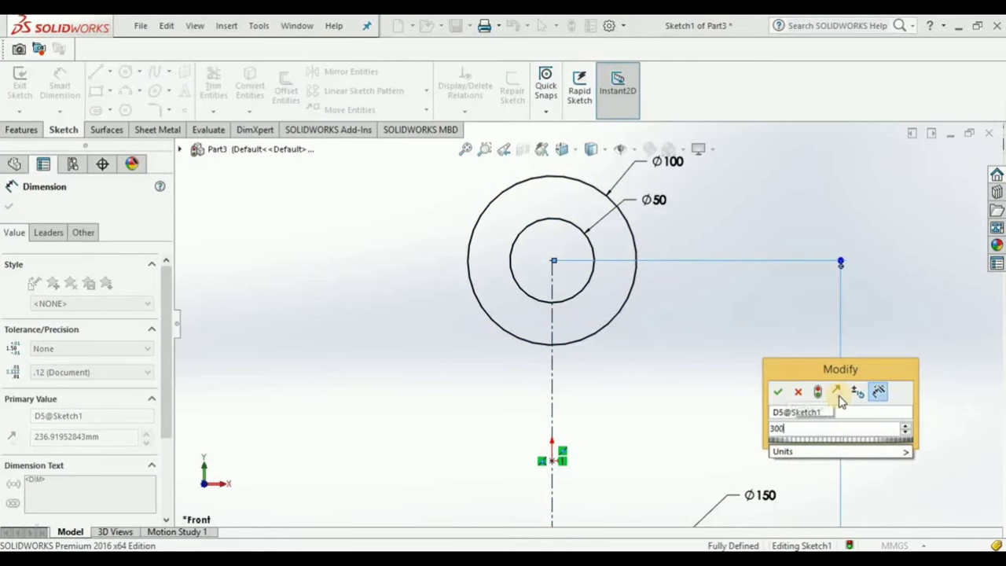
key("Return")
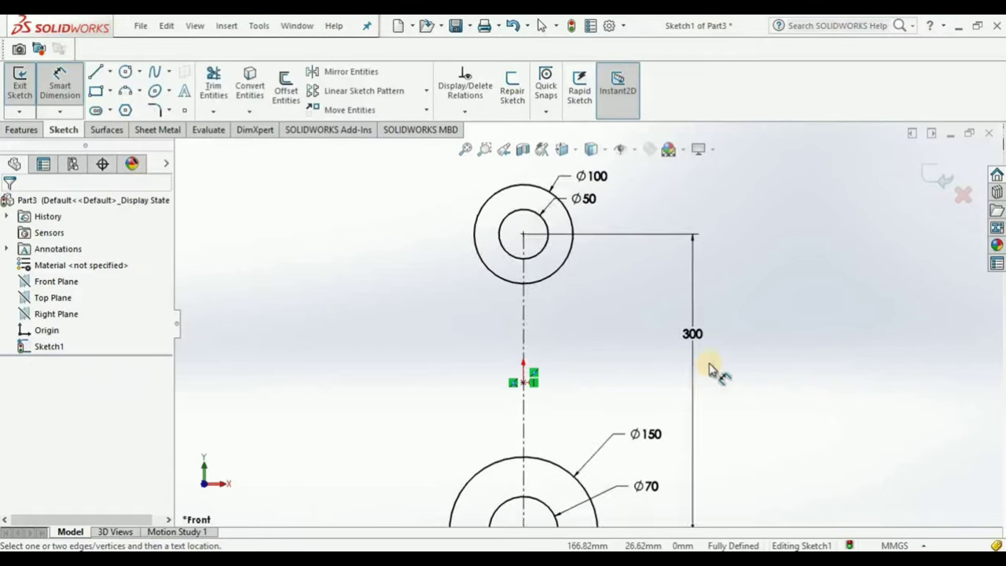
scroll(629, 366, "up", 2)
scroll(574, 366, "down", 3)
Draw two slanted side lines from the top circle down past the Ø150 circle.
key("f")
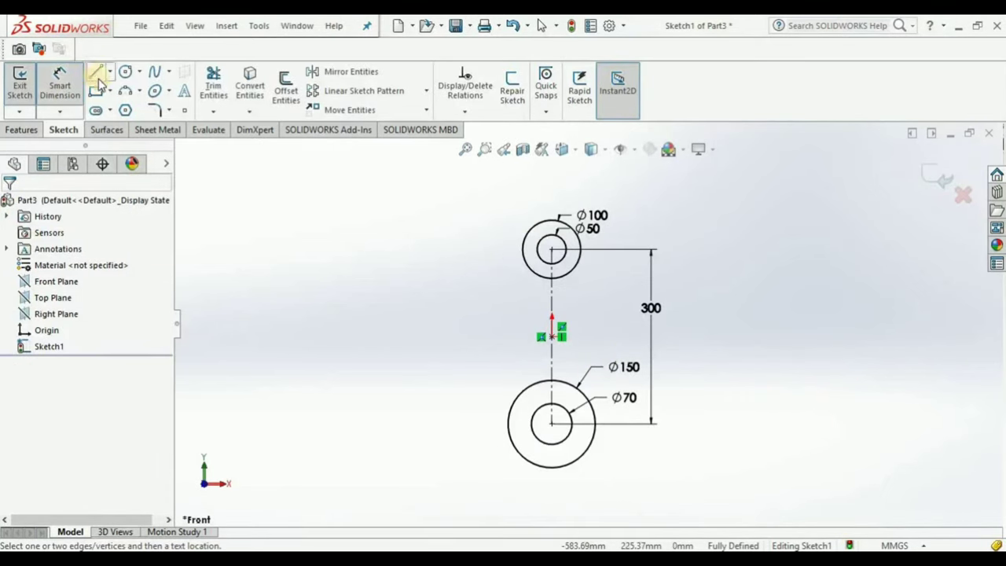
left_click(95, 72)
left_click_drag(468, 216, 418, 436)
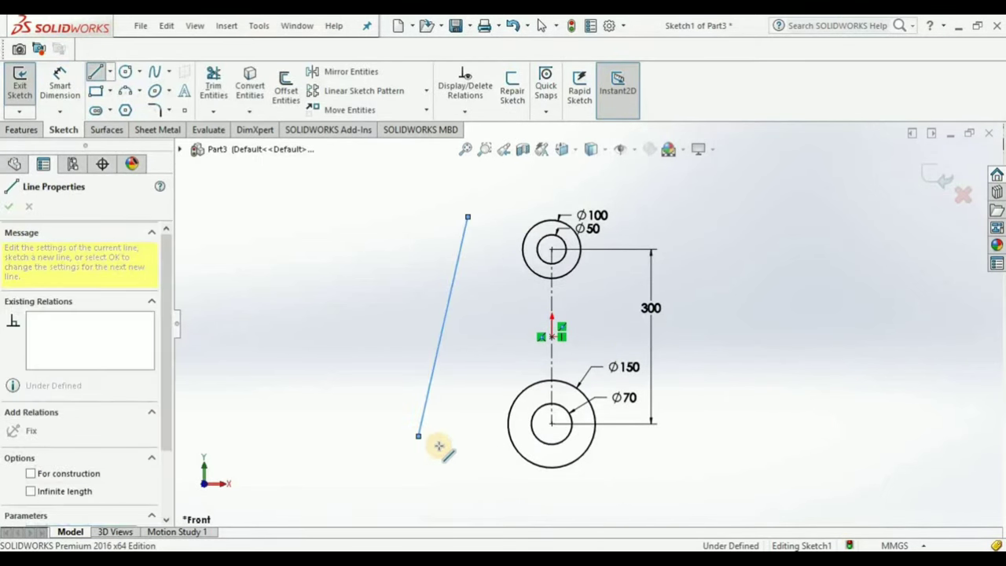
left_click(638, 216)
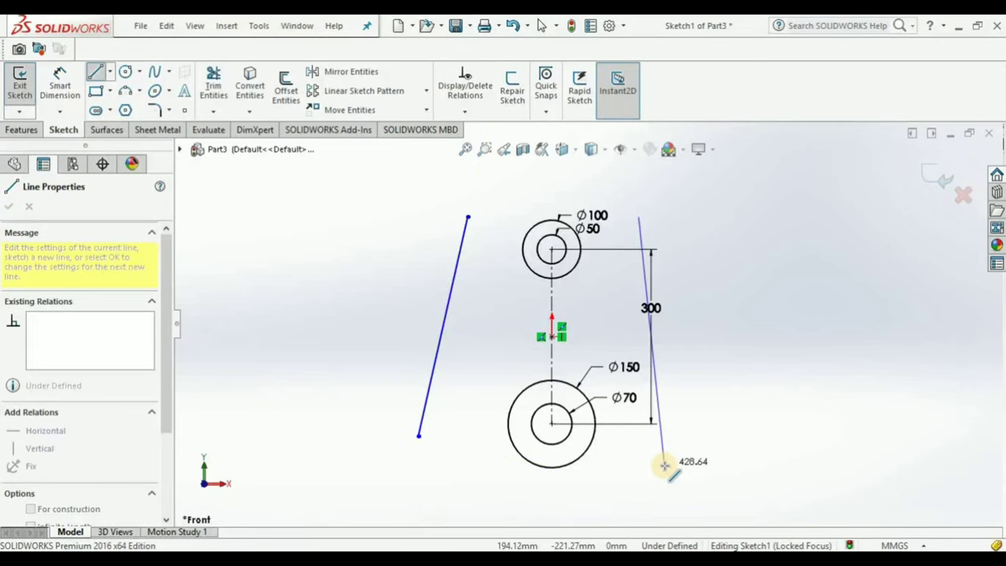
left_click(664, 465)
key("Escape")
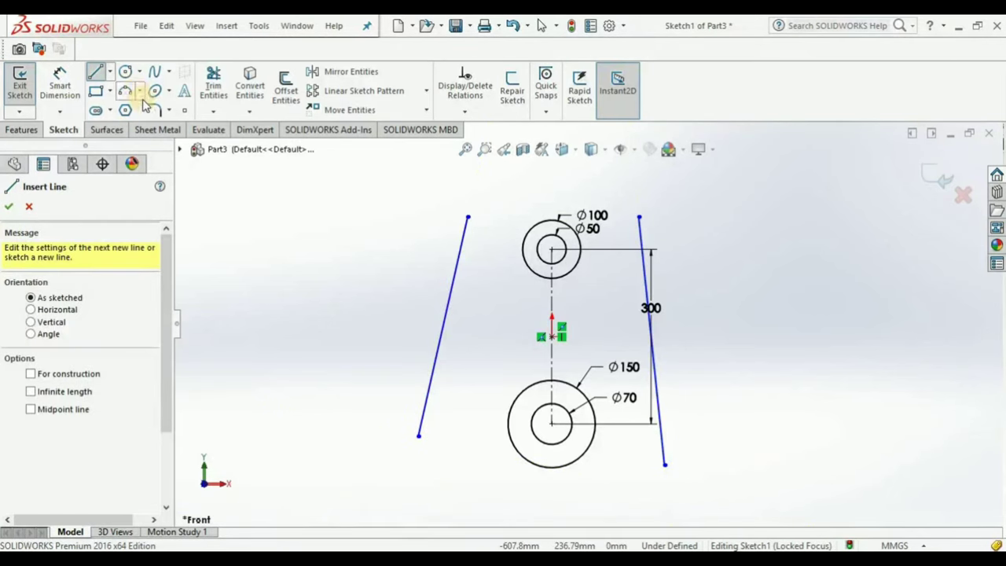
left_click(103, 73)
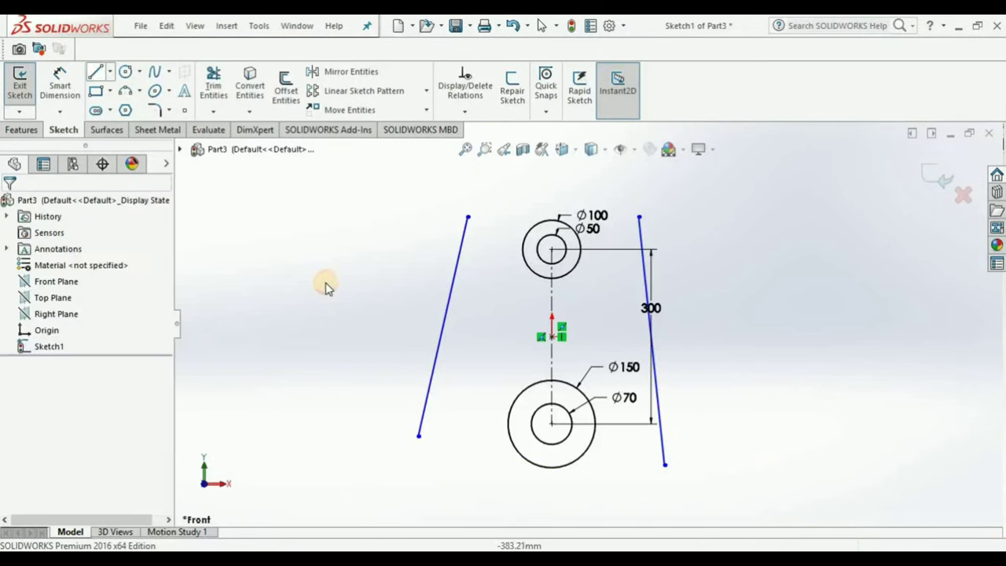
Make the left side line tangent to both the Ø100 and Ø150 circles.
left_click(526, 267)
left_click(463, 260, "ctrl")
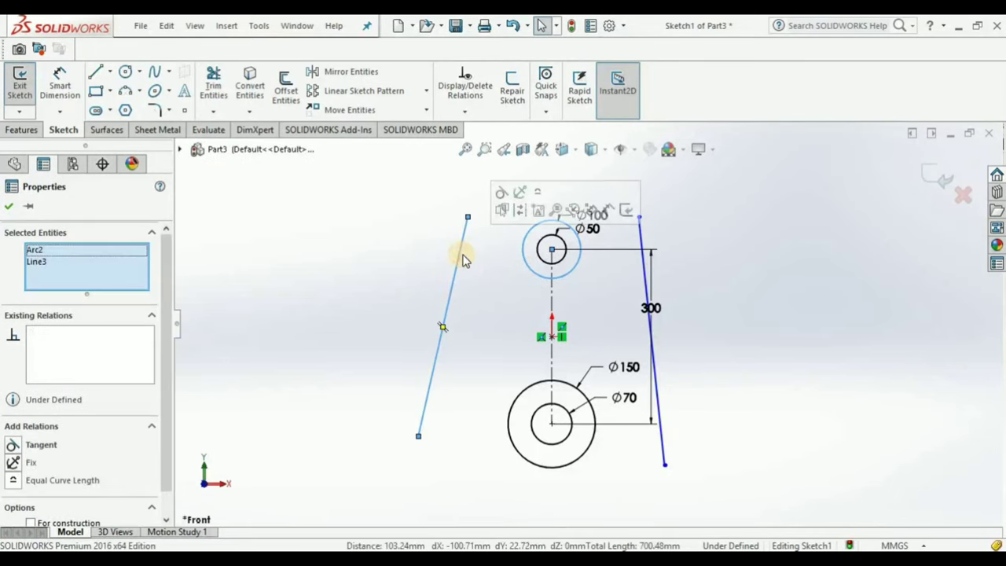
left_click(501, 192)
left_click(525, 350)
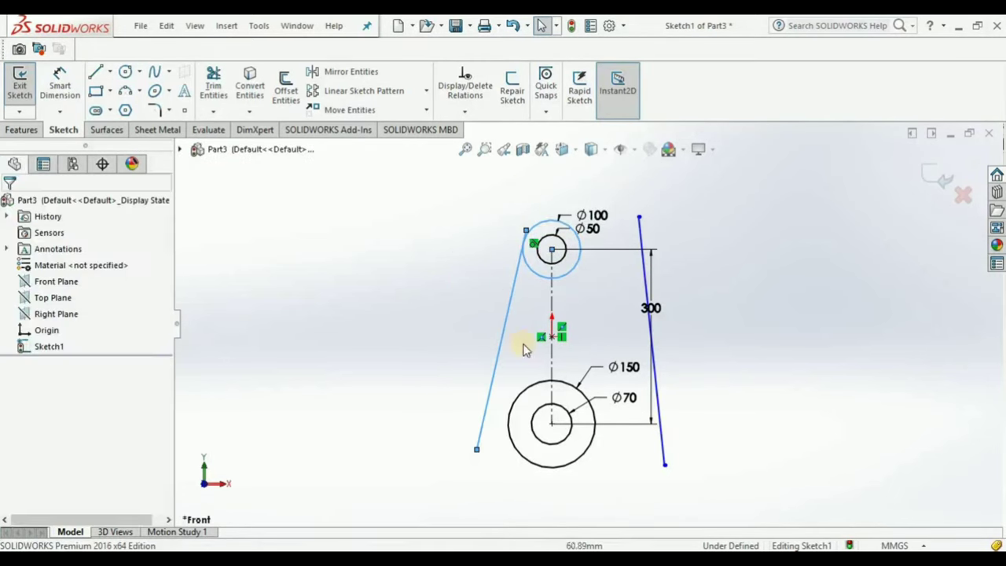
left_click(483, 416)
left_click(509, 424, "ctrl")
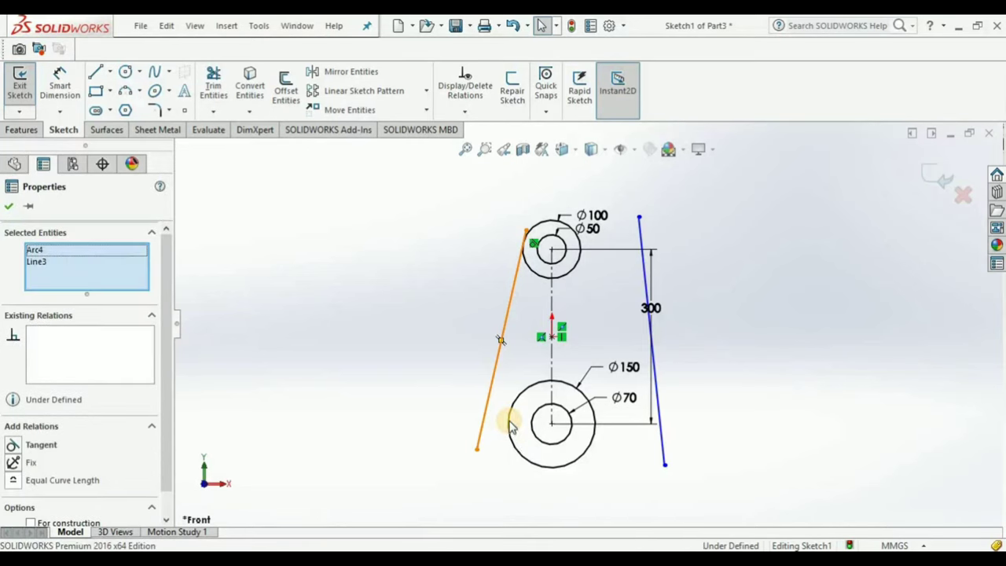
left_click(599, 373)
left_click(723, 422)
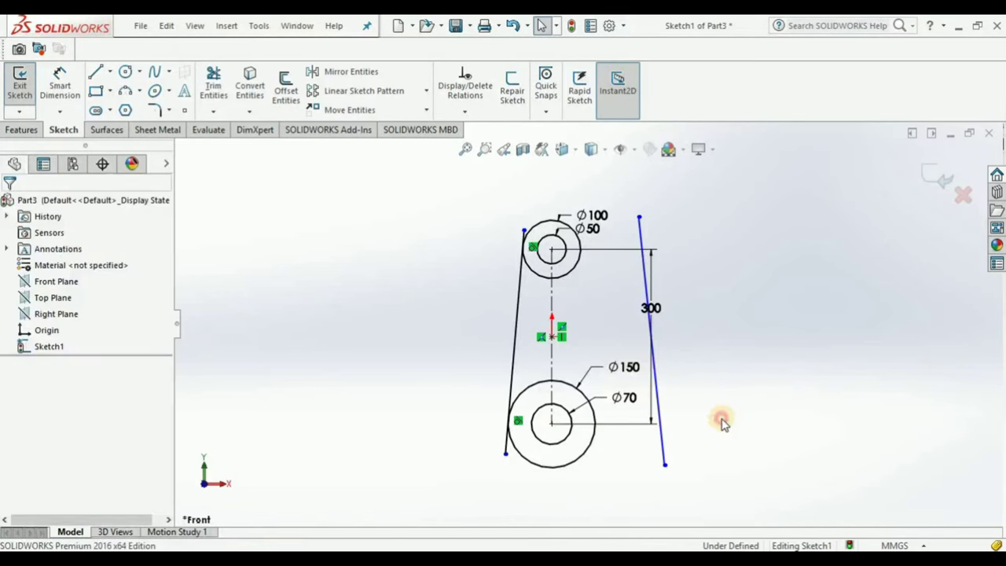
Make the right side line tangent to the Ø150 circle.
left_click(664, 450)
left_click(591, 456, "ctrl")
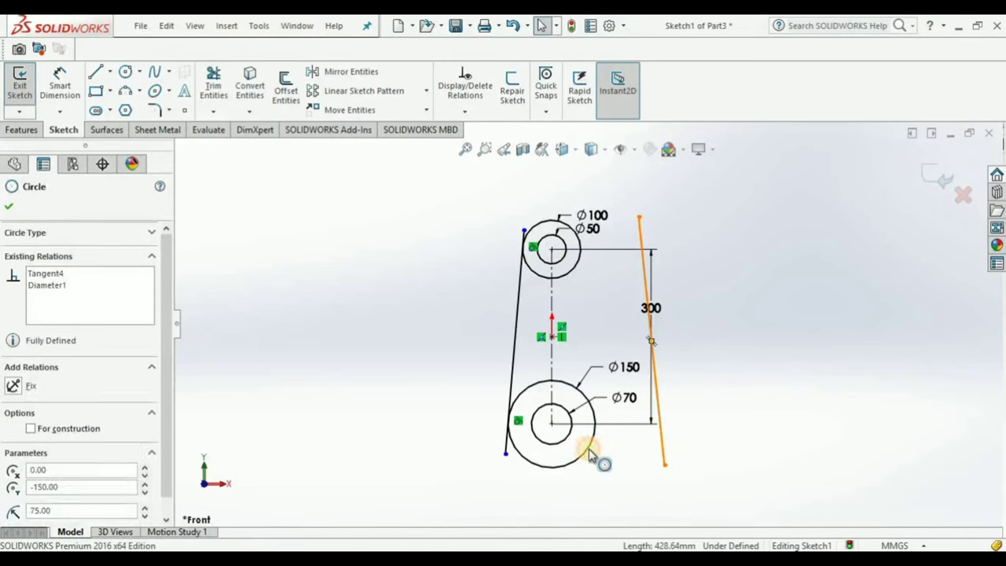
left_click(629, 386)
left_click(594, 273)
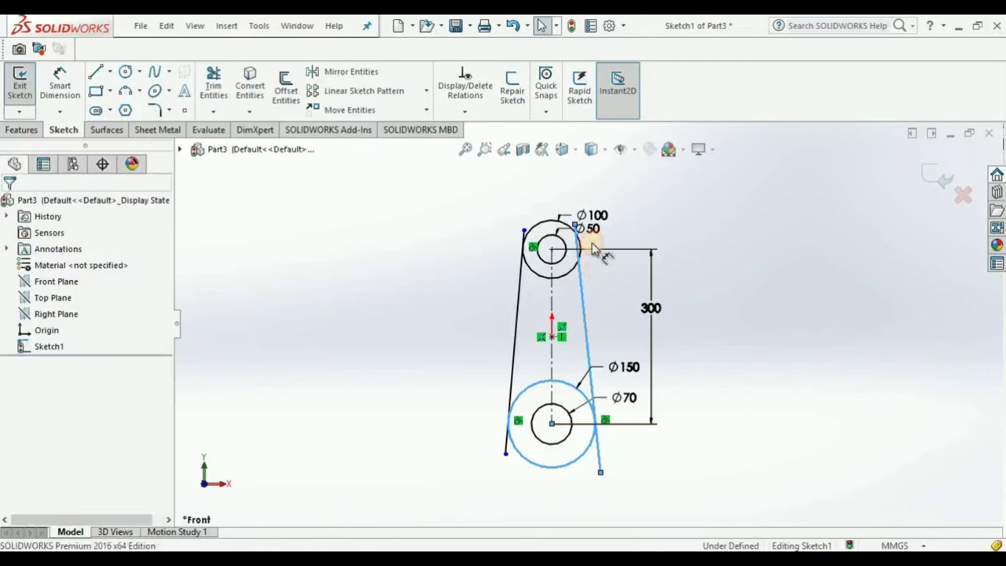
Move the Ø100 and Ø50 labels aside and make the right line tangent to Ø100.
left_click_drag(595, 213, 544, 193)
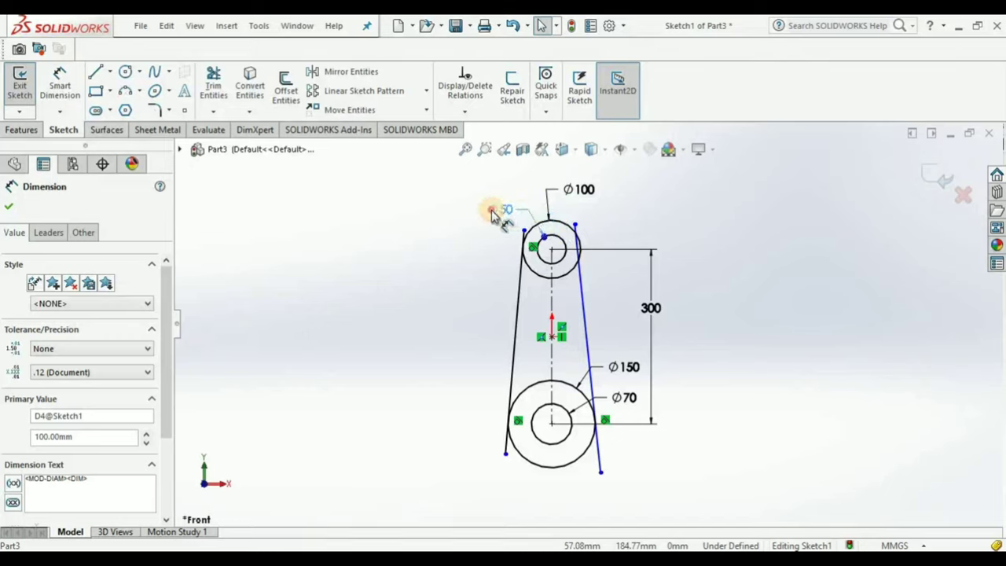
left_click_drag(492, 216, 480, 214)
left_click_drag(575, 226, 625, 216)
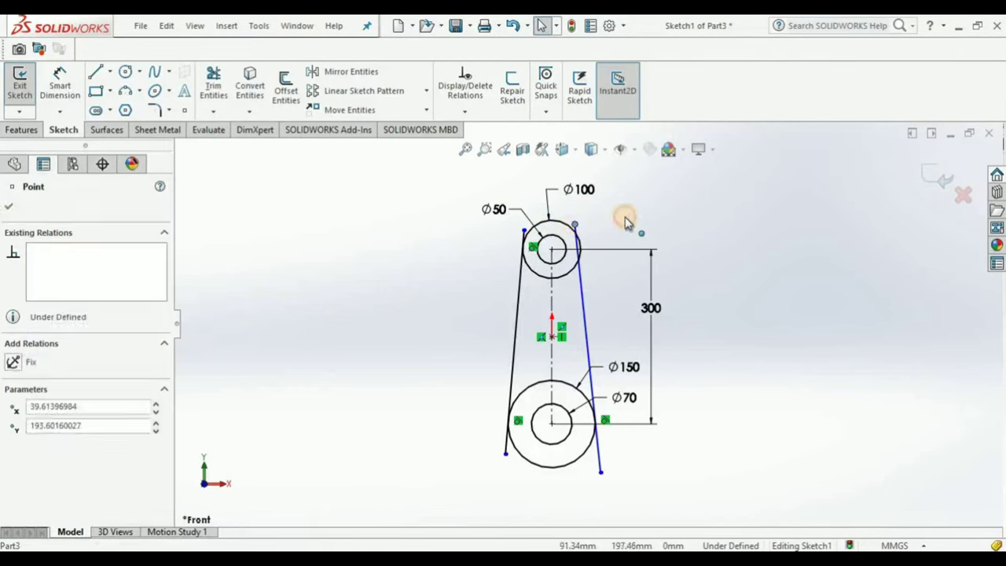
left_click(721, 240)
left_click(581, 240)
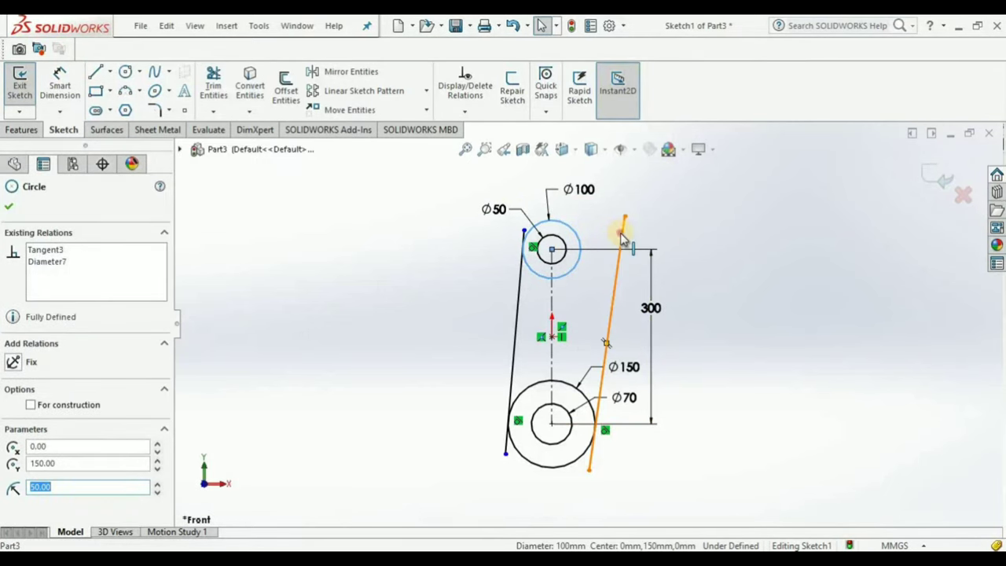
left_click(621, 237, "ctrl")
left_click(665, 173)
left_click(635, 270)
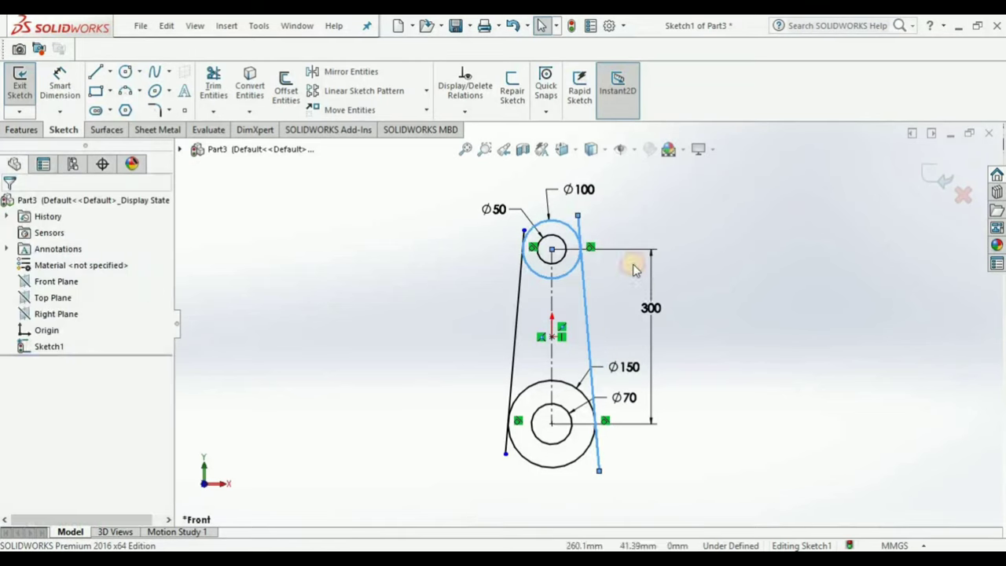
scroll(635, 263, "down", 5)
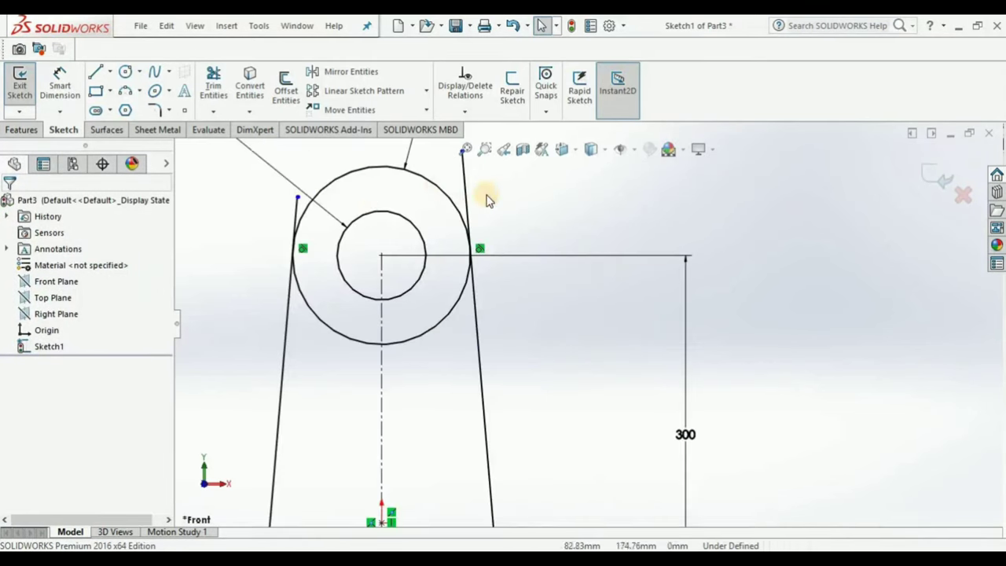
Power-trim the side line overhangs below the Ø150 circle.
left_click(210, 89)
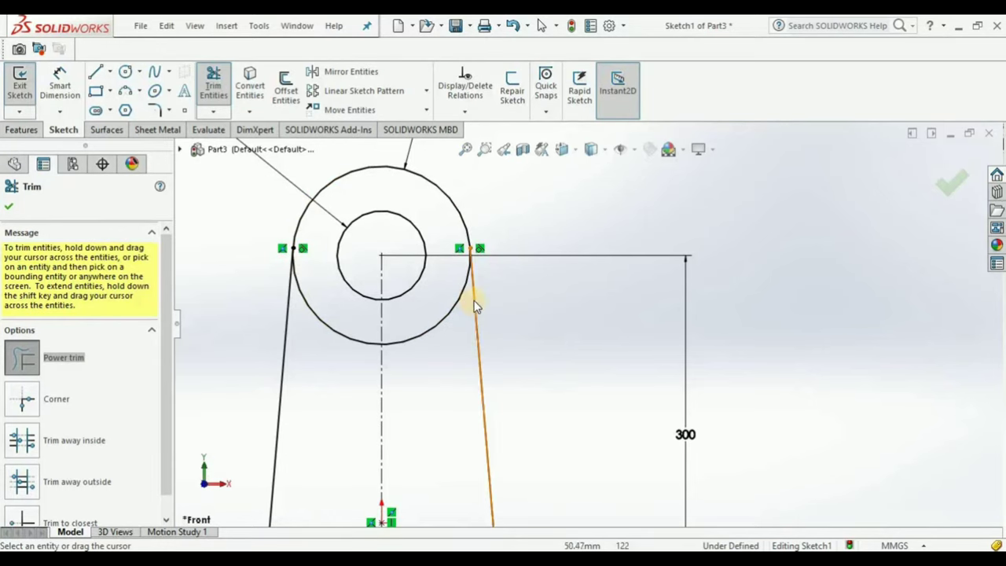
scroll(475, 307, "up", 3)
scroll(484, 330, "up", 2)
scroll(523, 427, "down", 3)
scroll(476, 358, "down", 2)
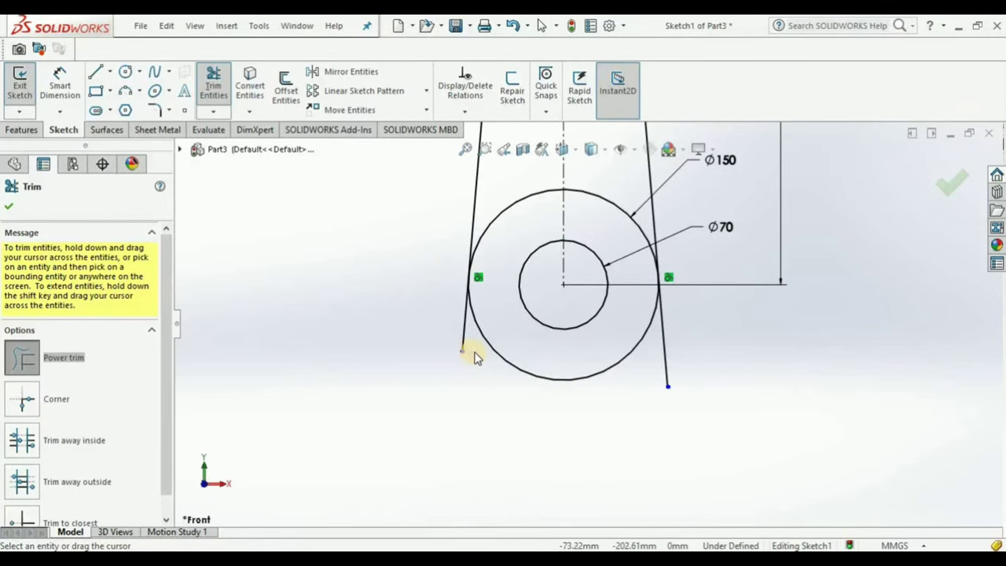
left_click_drag(715, 338, 566, 440)
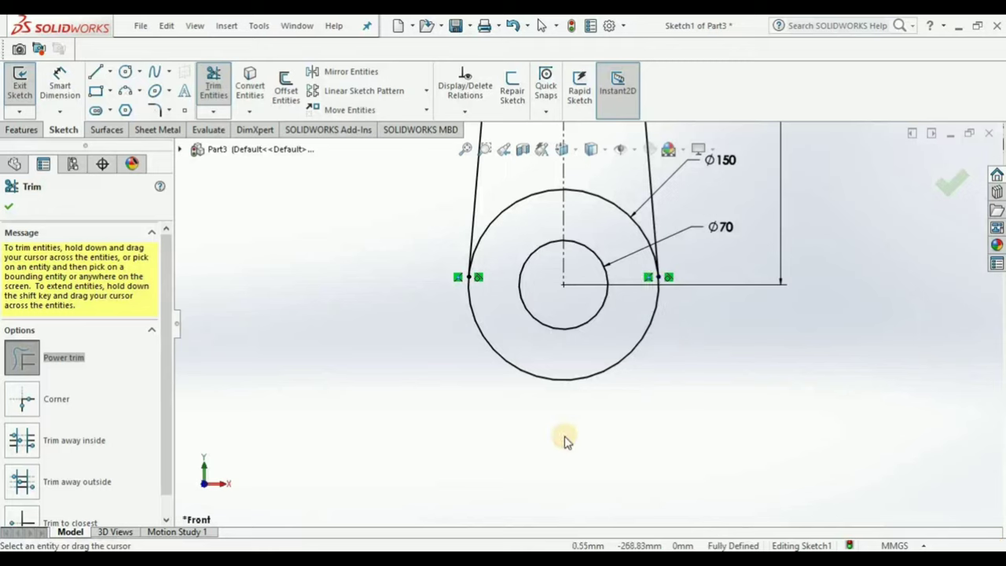
left_click(947, 191)
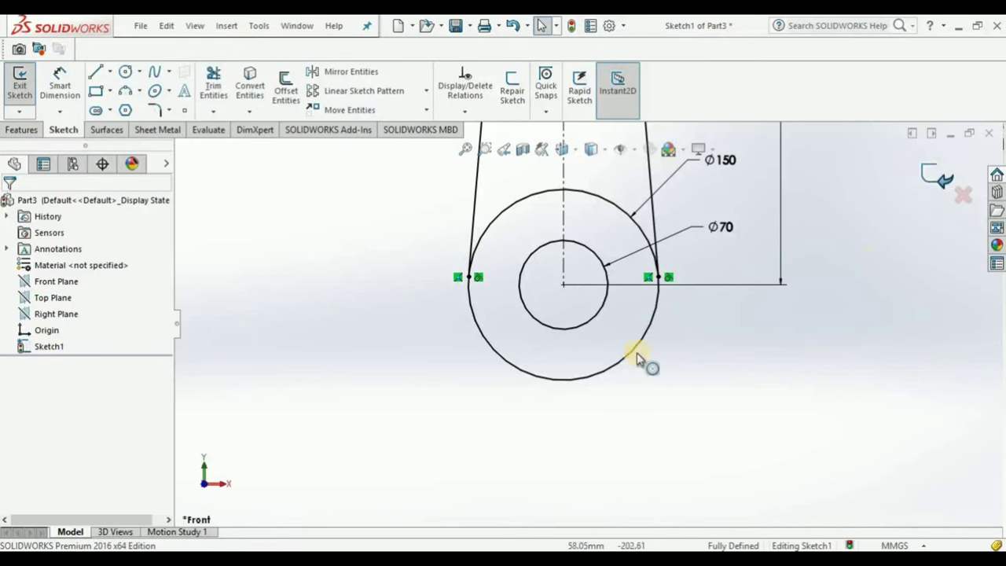
scroll(640, 354, "up", 3)
scroll(641, 314, "up", 2)
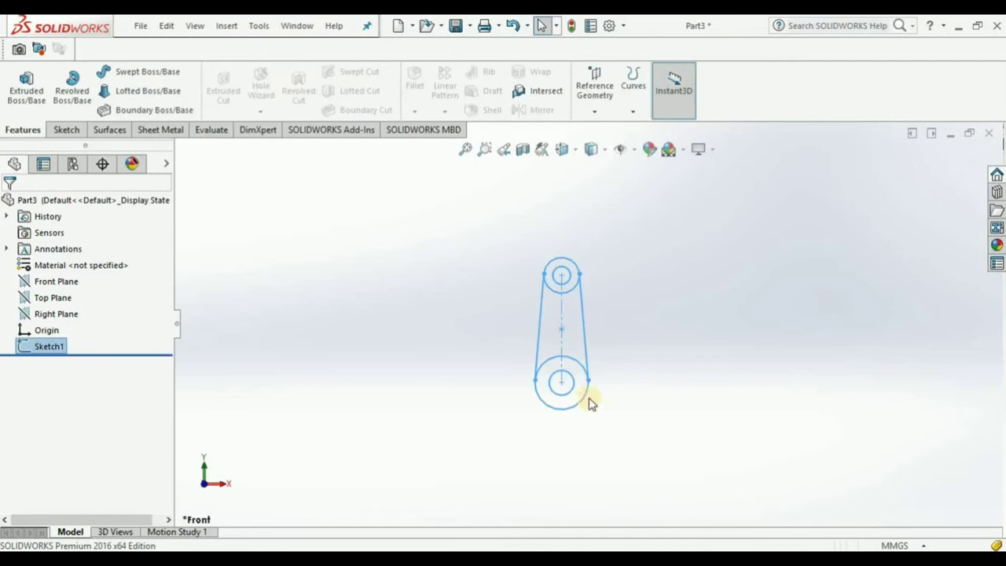
Extrude the four selected Sketch1 regions as a 230 mm blind boss.
left_click(651, 328)
left_click(26, 87)
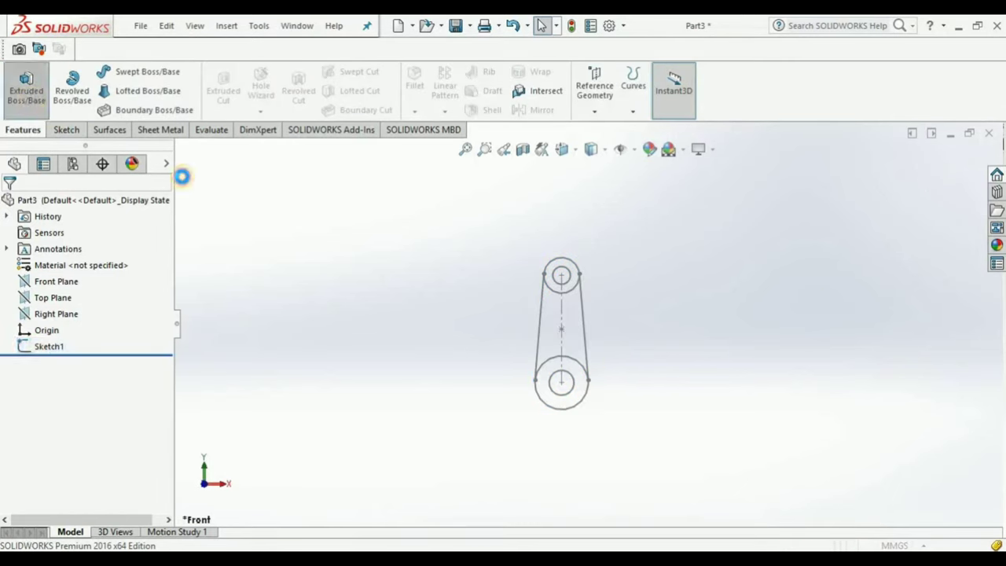
left_click(179, 148)
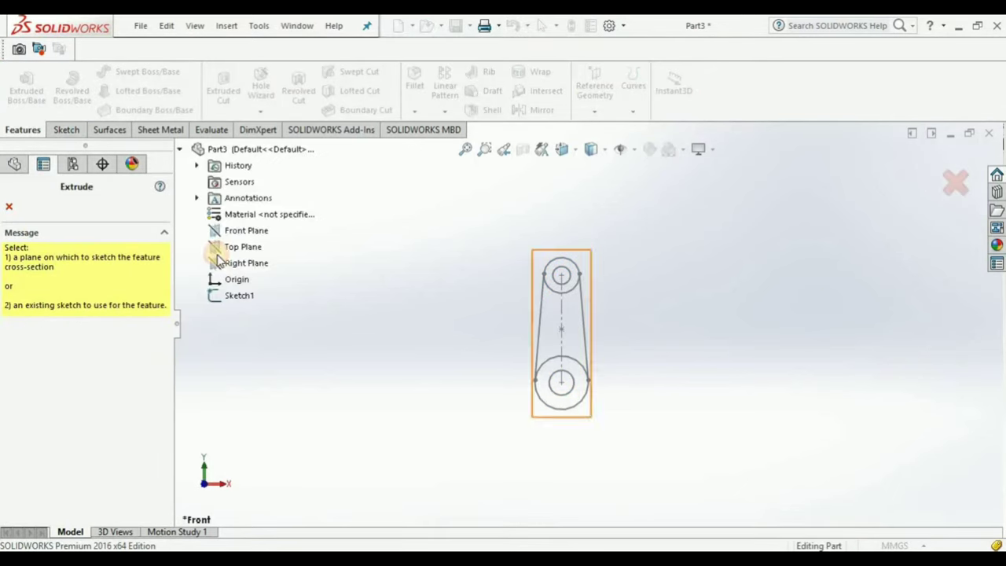
left_click(239, 296)
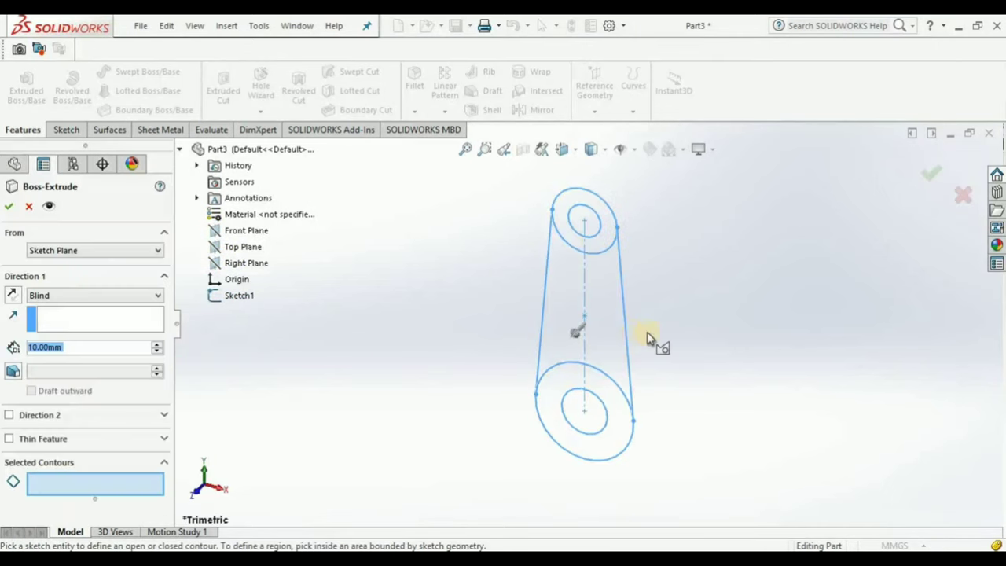
left_click(614, 404)
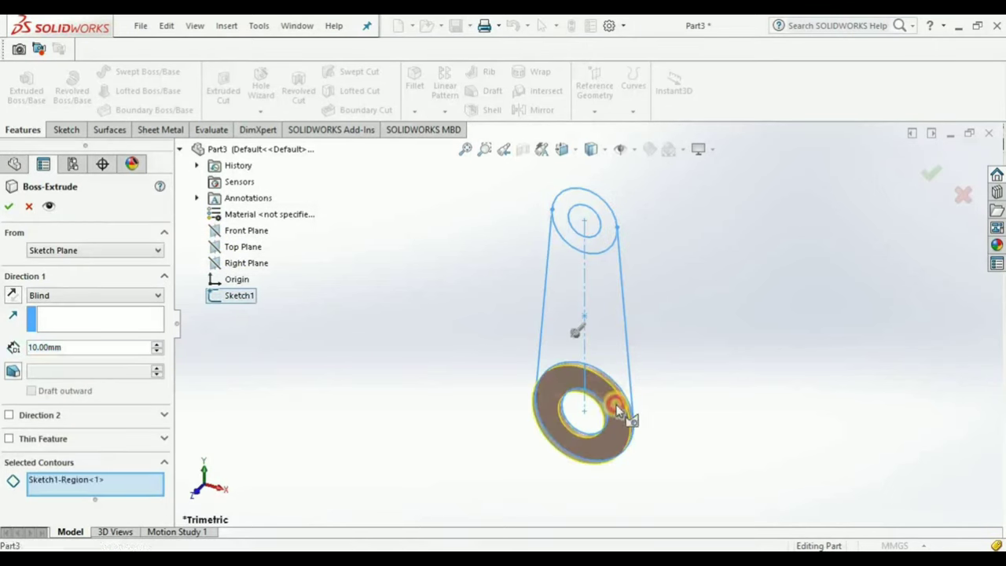
left_click(618, 297)
left_click(579, 299)
left_click(595, 253)
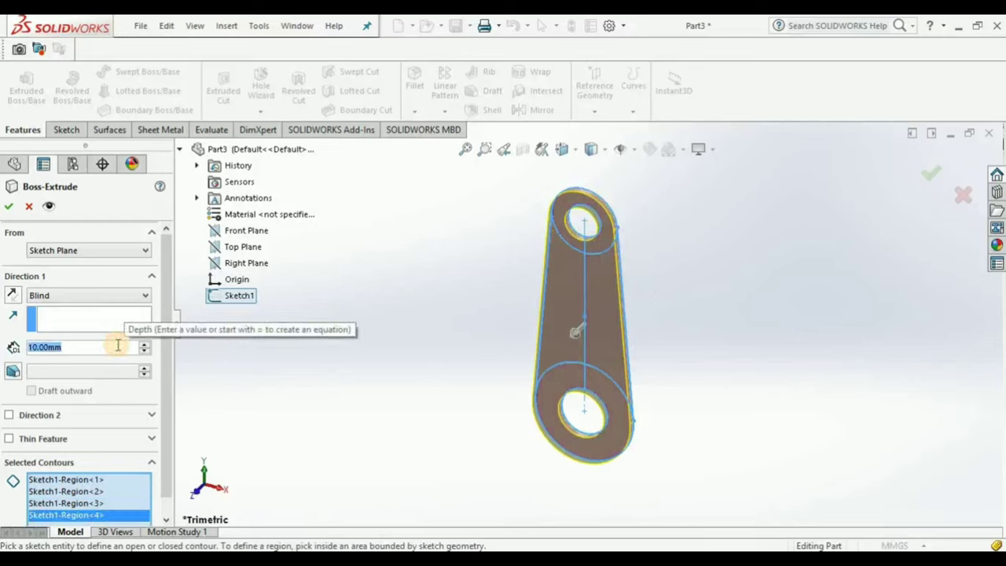
type("230")
key("Return")
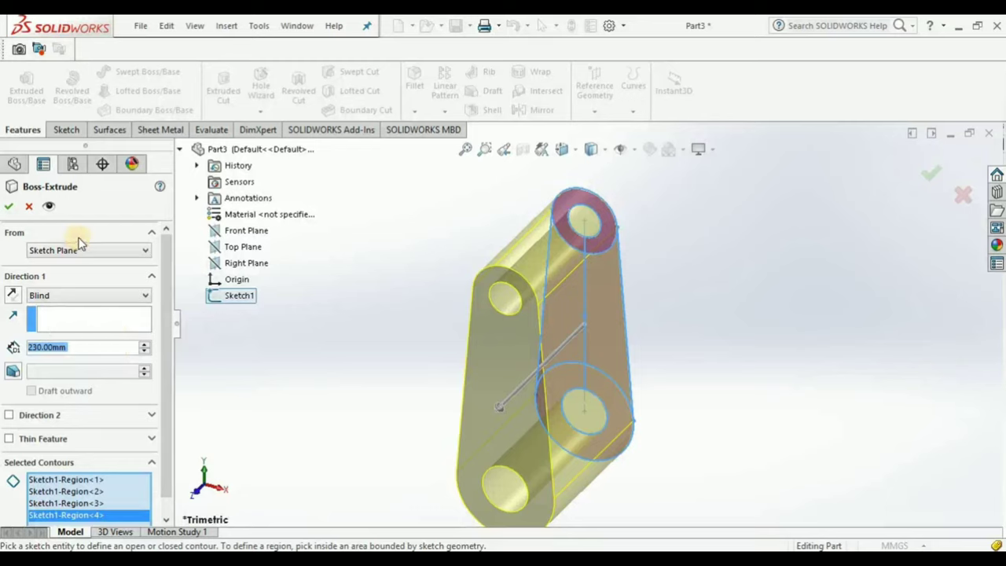
left_click(11, 208)
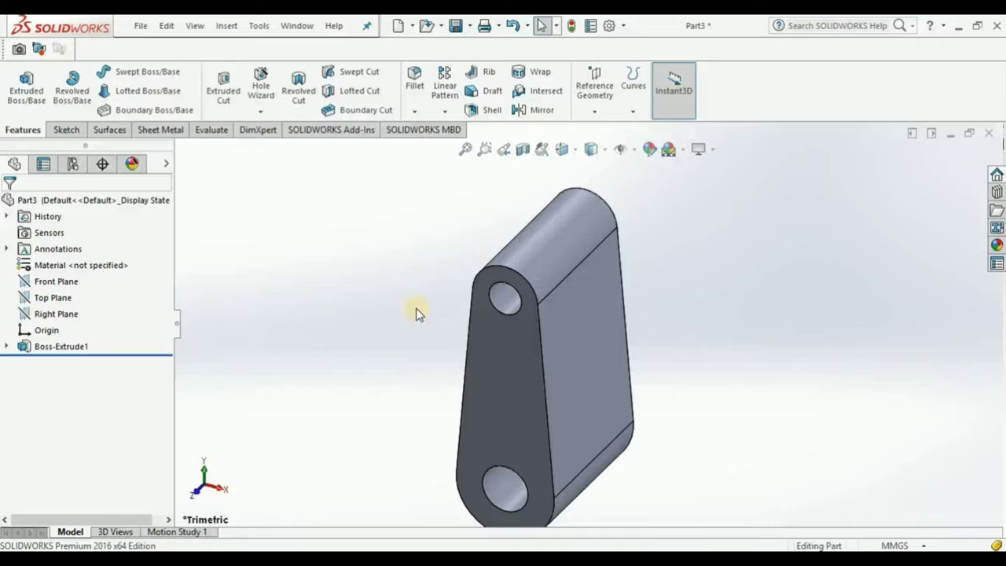
Undo the first extrusion and re-extrude all Sketch1 regions into a solid 230 mm web.
key("ctrl+z")
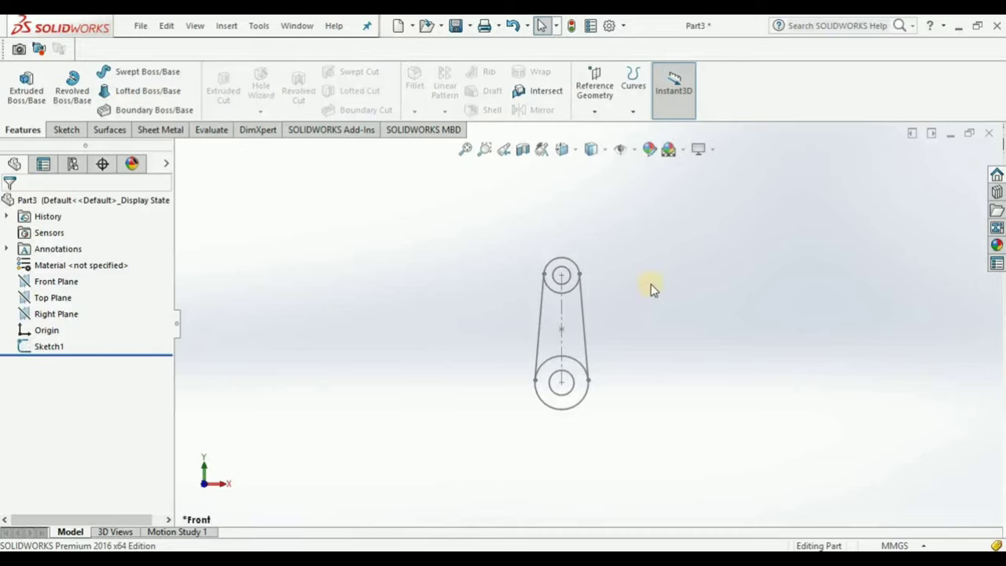
scroll(651, 289, "down", 3)
left_click(26, 86)
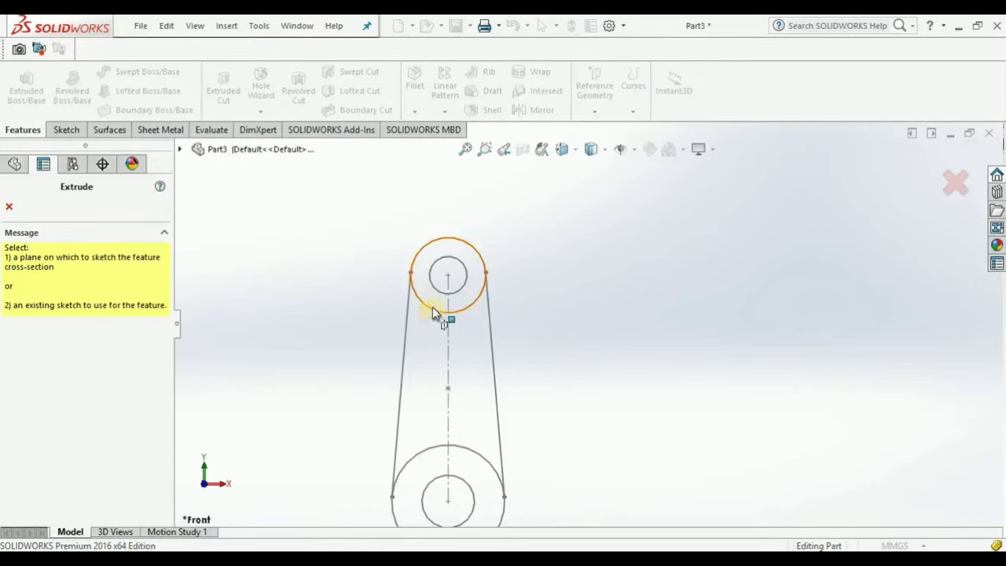
left_click(180, 150)
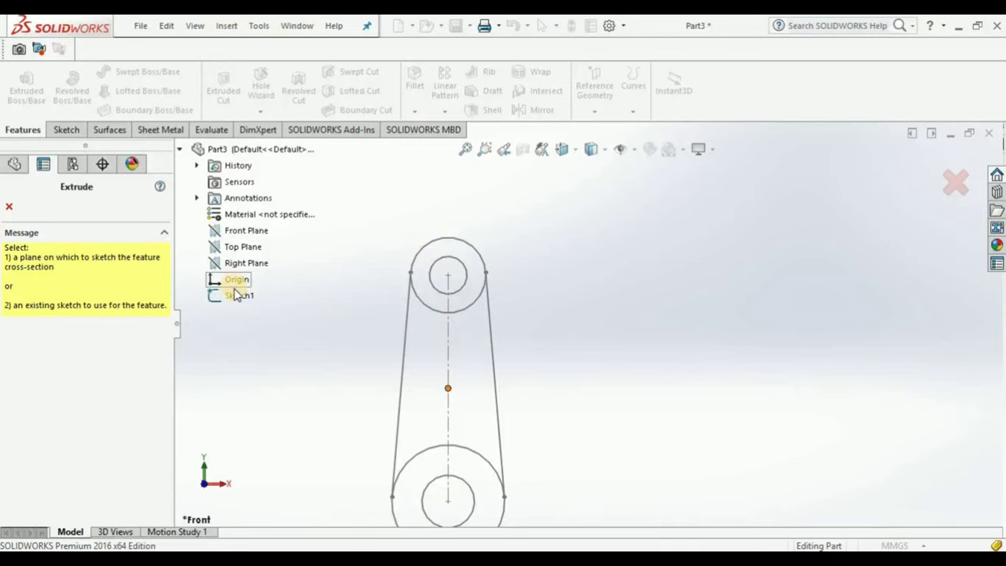
left_click(237, 295)
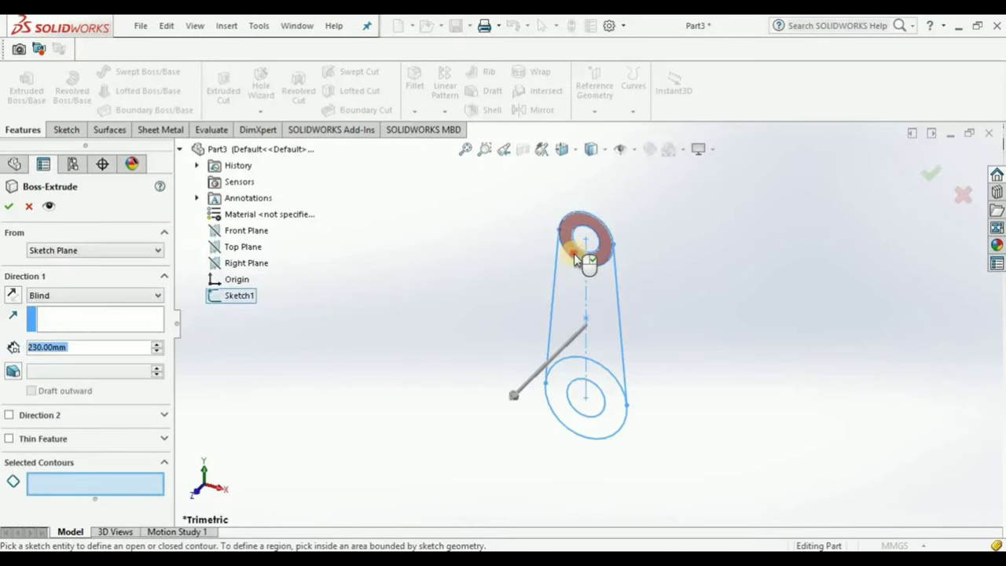
left_click(579, 260)
left_click(587, 241)
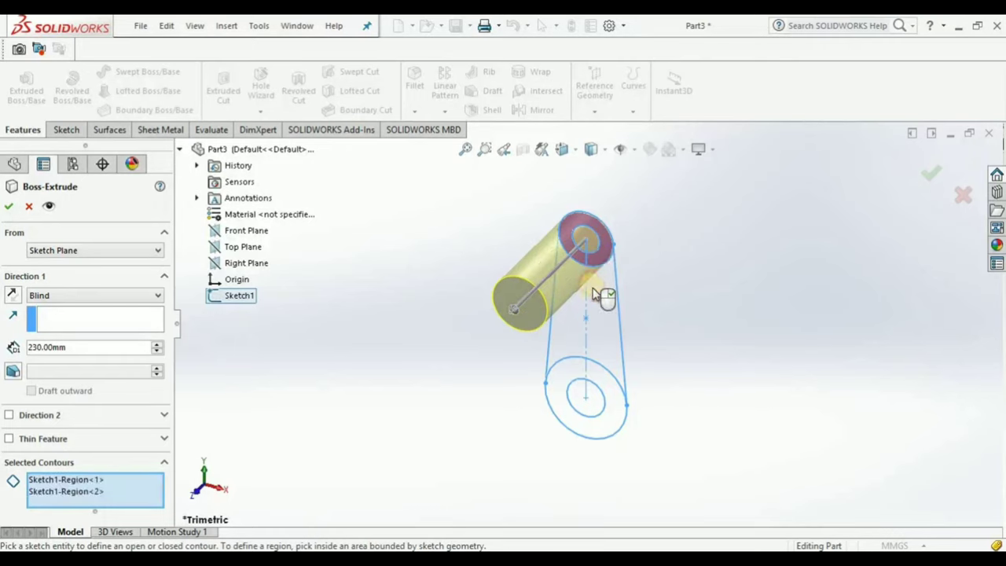
left_click(590, 308)
left_click(567, 325)
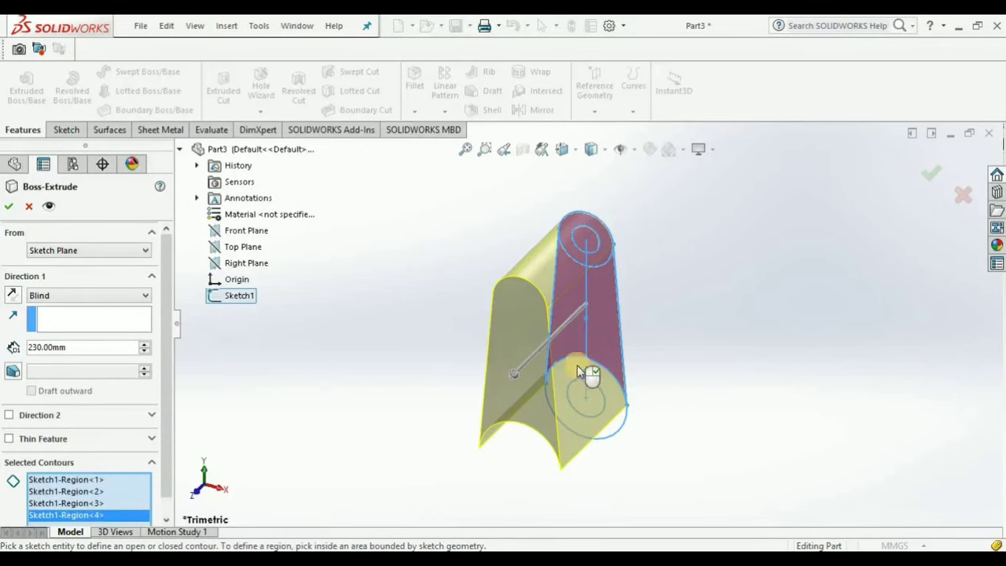
left_click(604, 428)
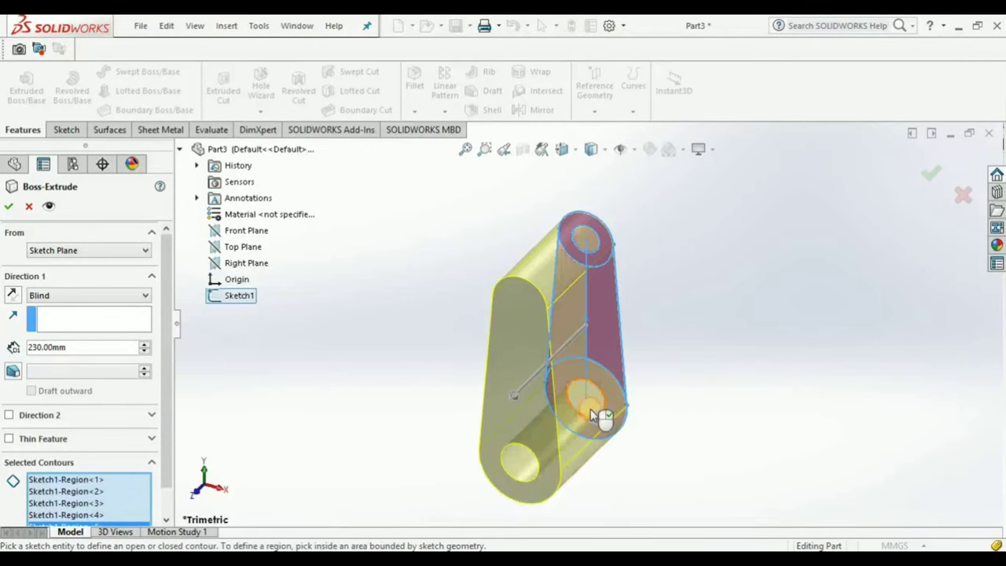
left_click(9, 207)
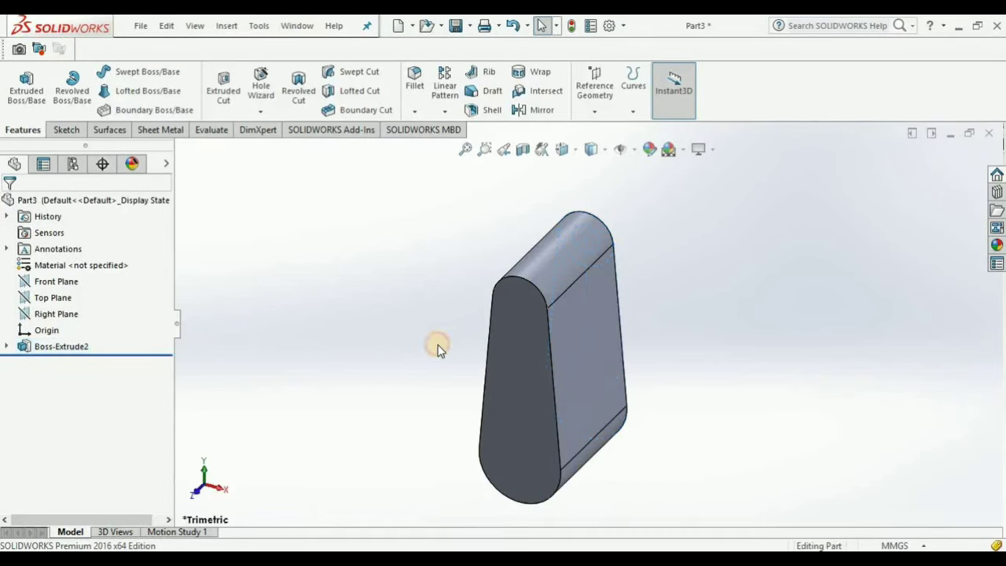
Start a sketch on the web's front face with its outline converted, viewed normal.
left_click(510, 364)
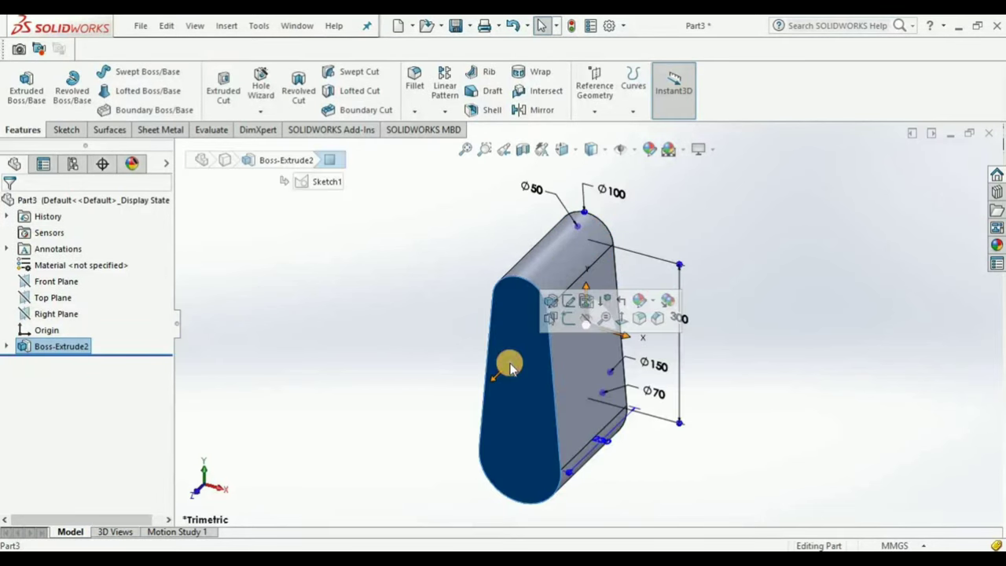
left_click(568, 318)
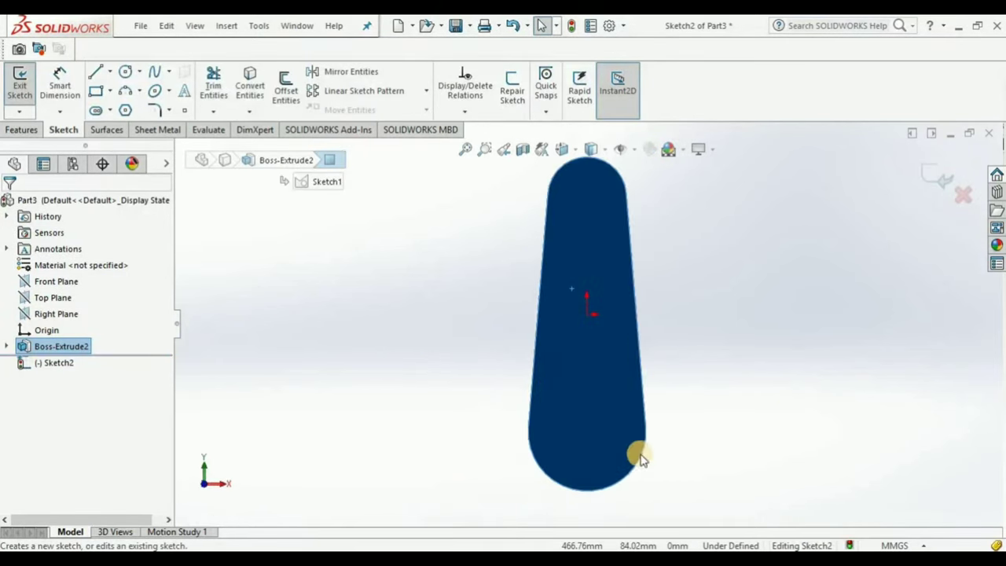
left_click(250, 86)
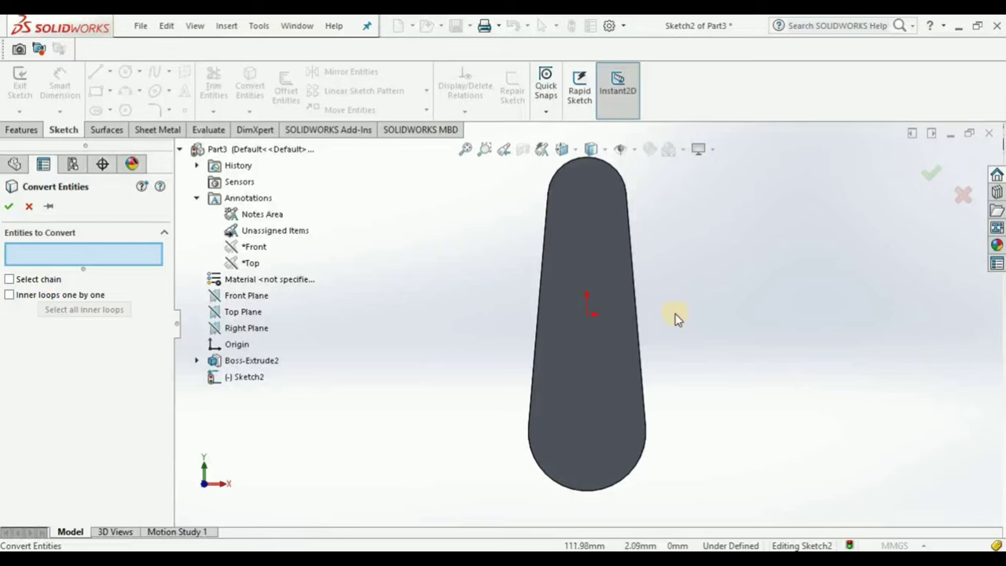
left_click(10, 208)
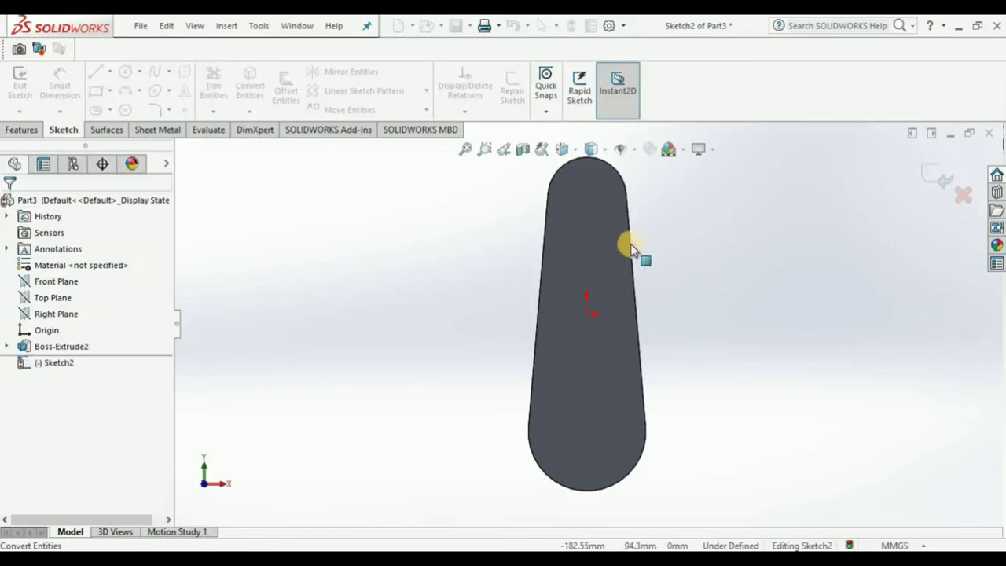
key("ctrl+8")
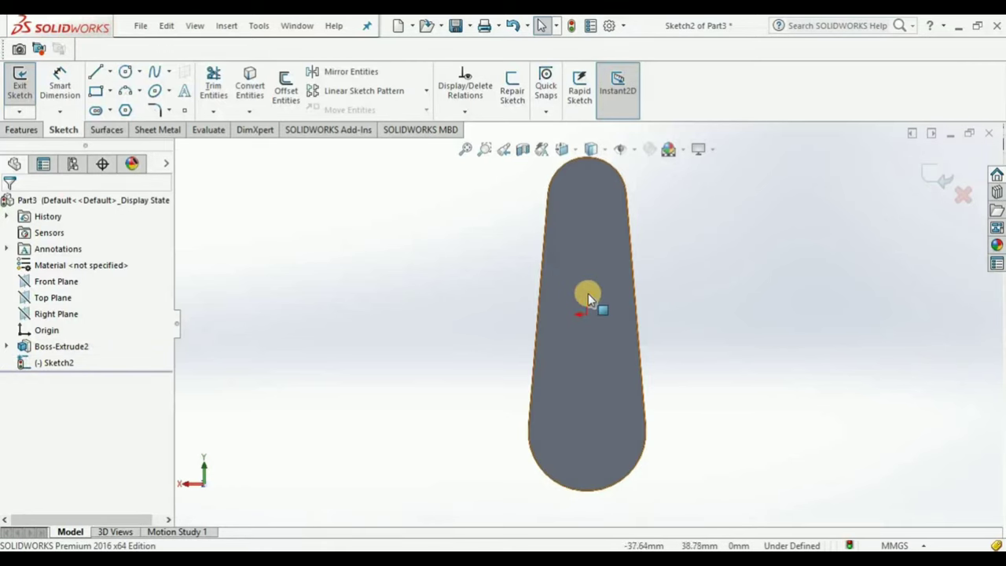
key("ctrl+8")
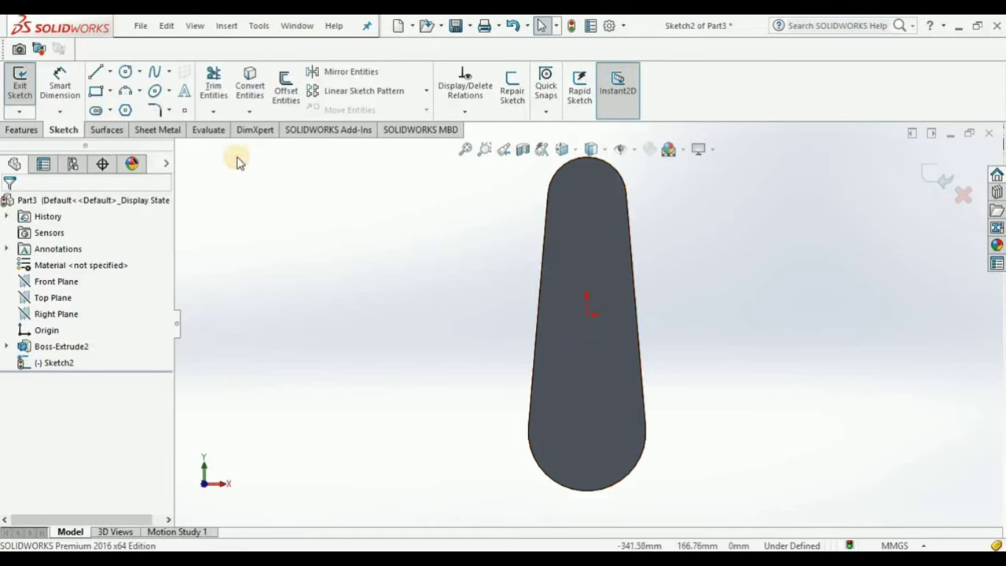
Draw a Ø50 circle centred on the top arc and exit the sketch.
left_click(126, 73)
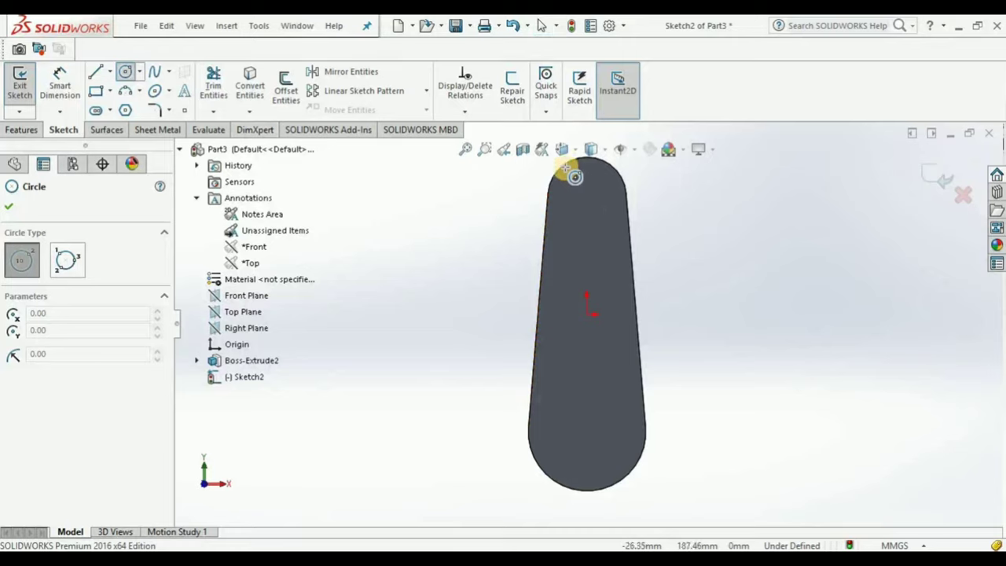
left_click(587, 197)
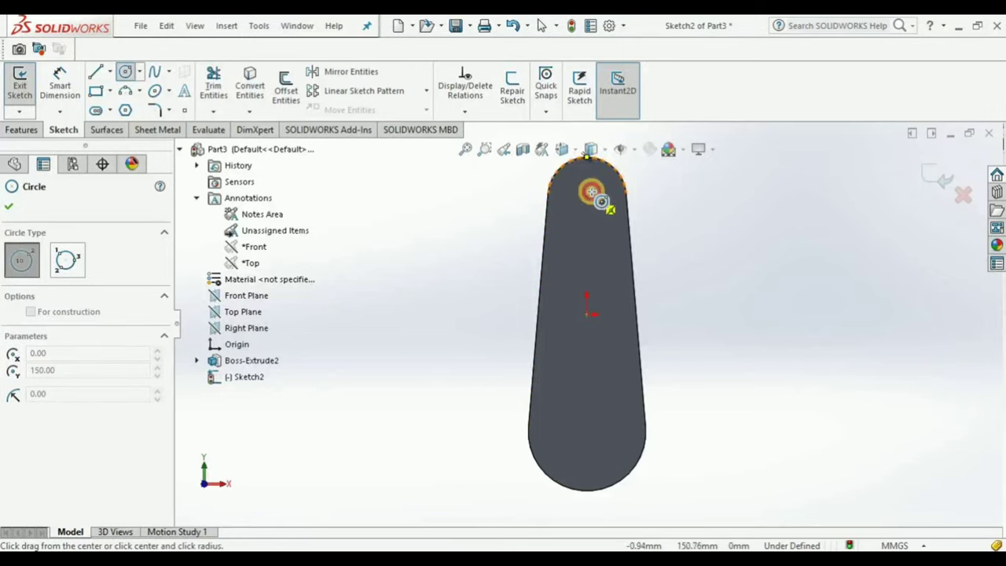
left_click(602, 193)
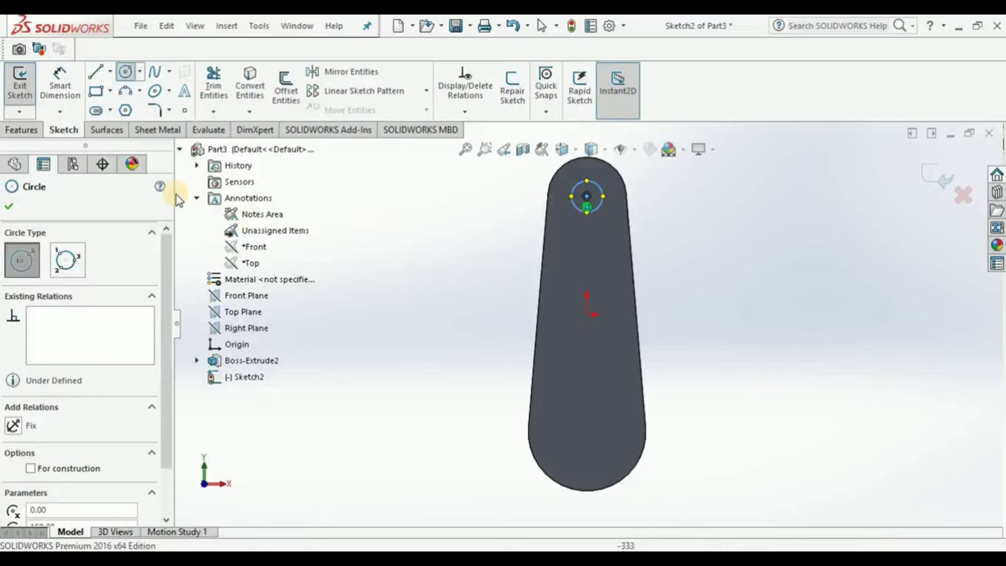
left_click(9, 206)
left_click(60, 85)
left_click(571, 203)
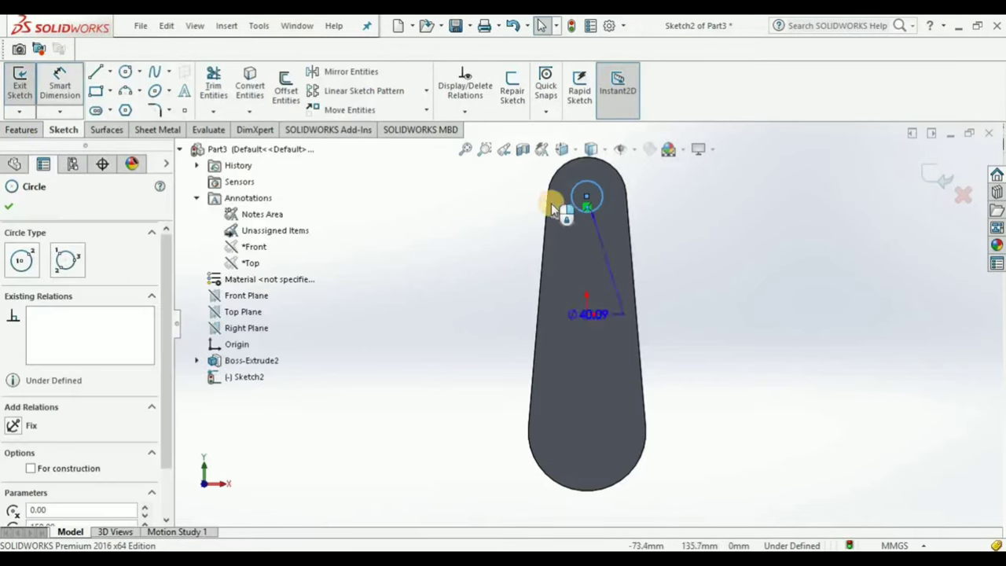
left_click(468, 246)
type("50")
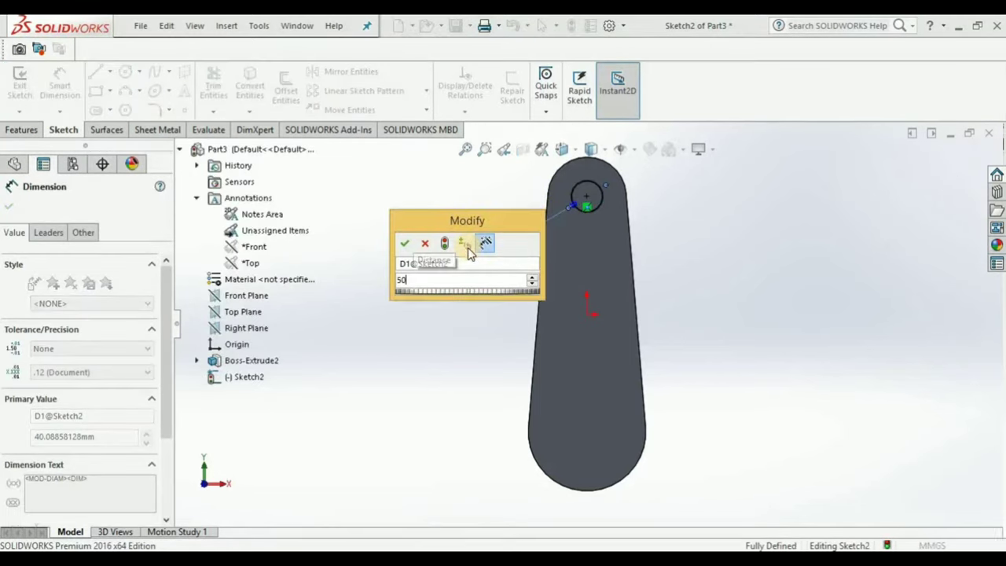
key("Return")
left_click(20, 85)
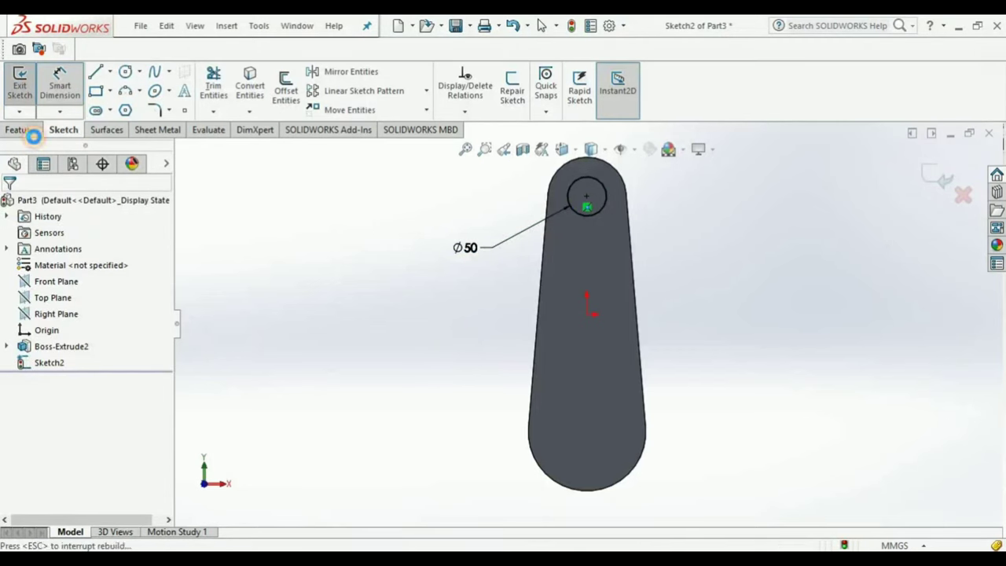
left_click(30, 131)
left_click(41, 95)
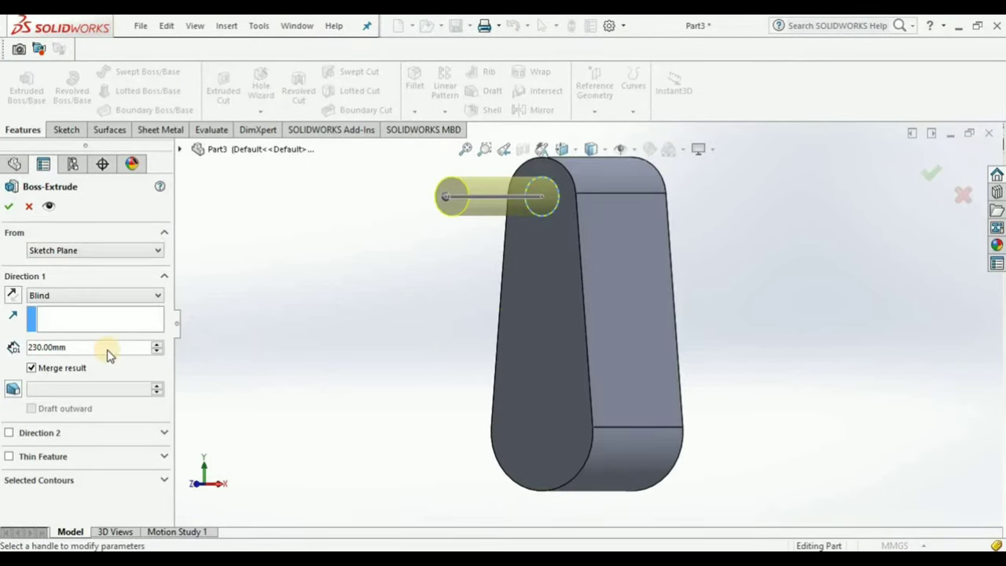
Extrude the Ø50 circle 150 mm as a blind pin.
type("150")
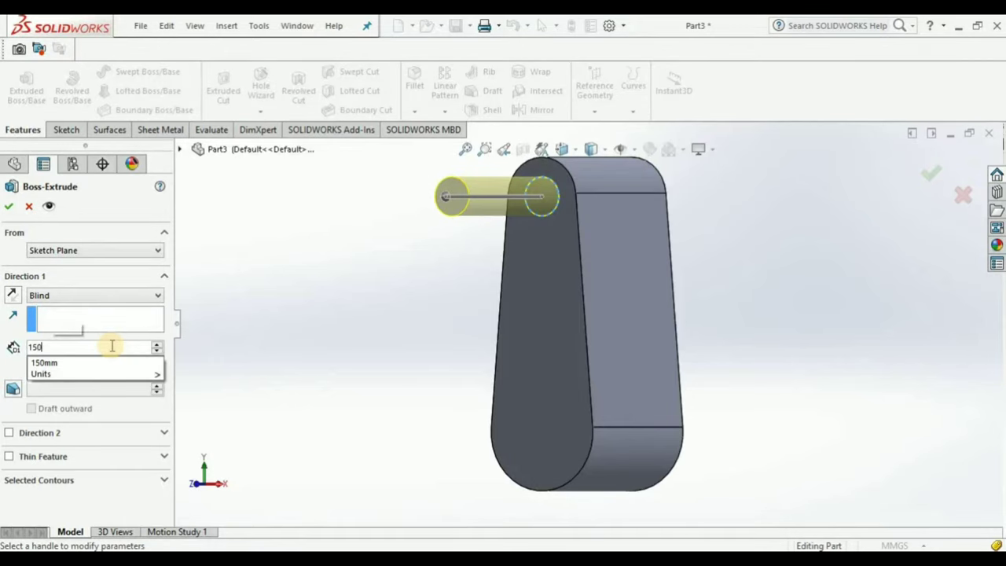
key("Return")
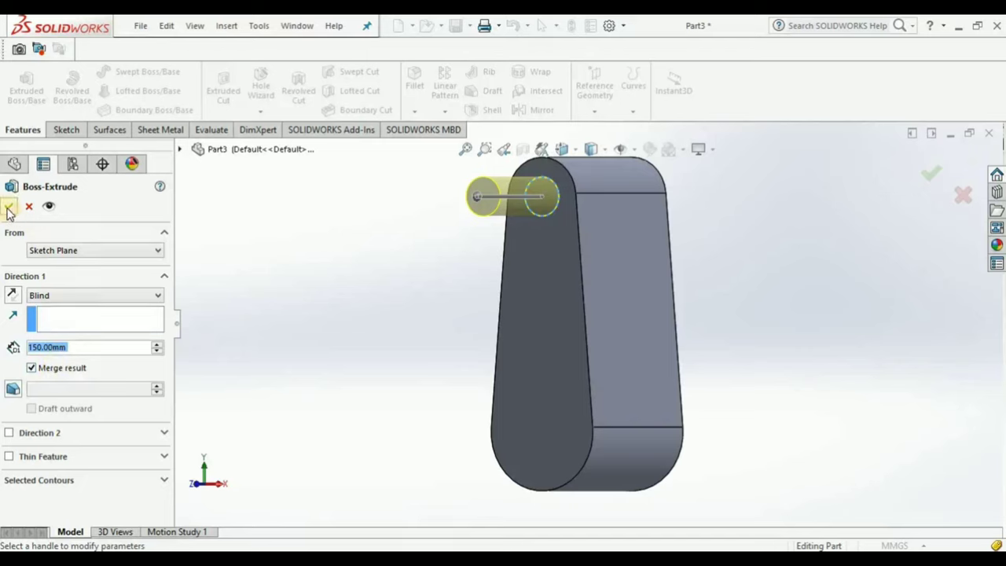
left_click(548, 351)
Turn to the web's back face and start a sketch on it.
left_click(416, 376)
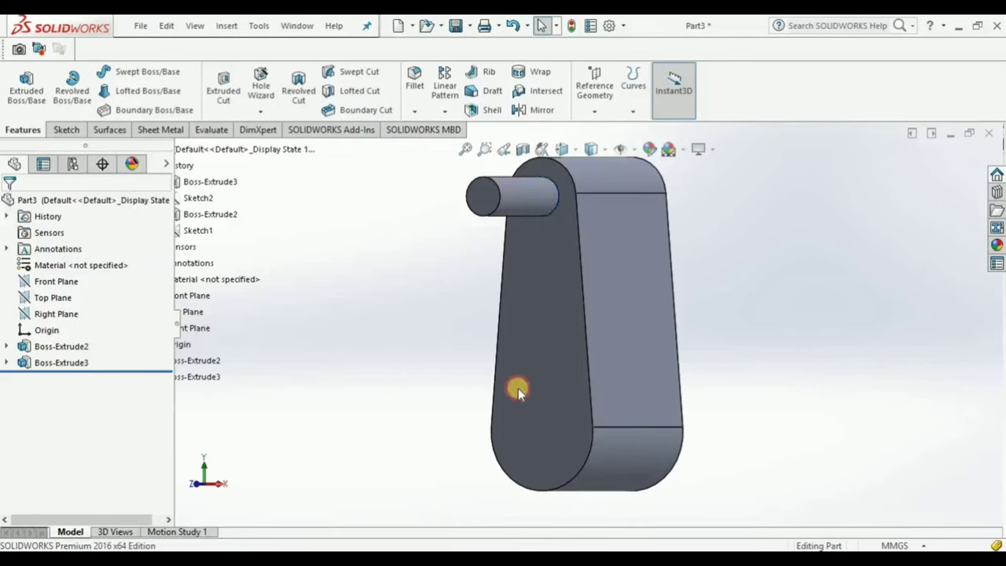
key("ctrl+4")
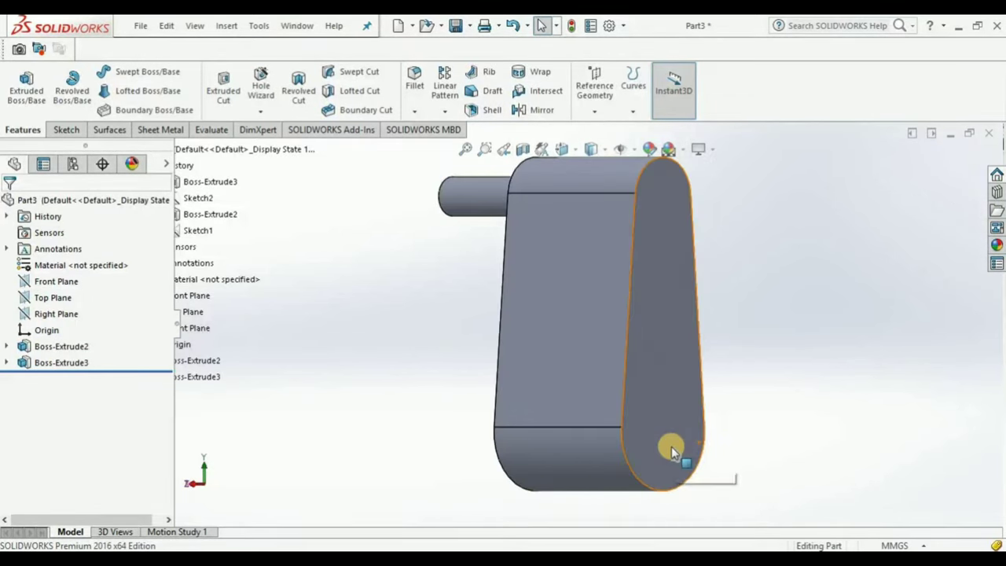
left_click(672, 447)
left_click(727, 405)
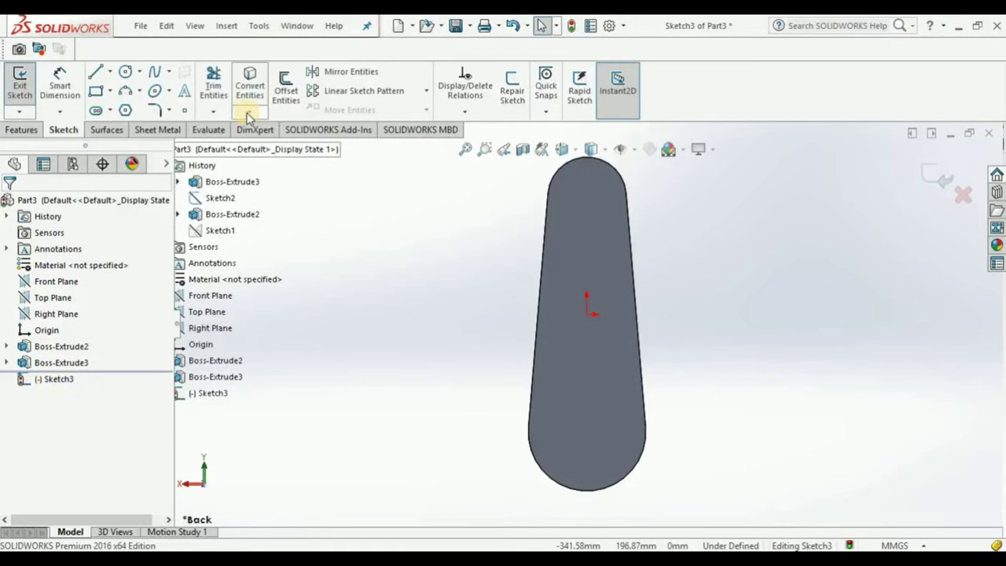
Draw a Ø70 circle at the lower arc centre and exit the sketch.
left_click(124, 72)
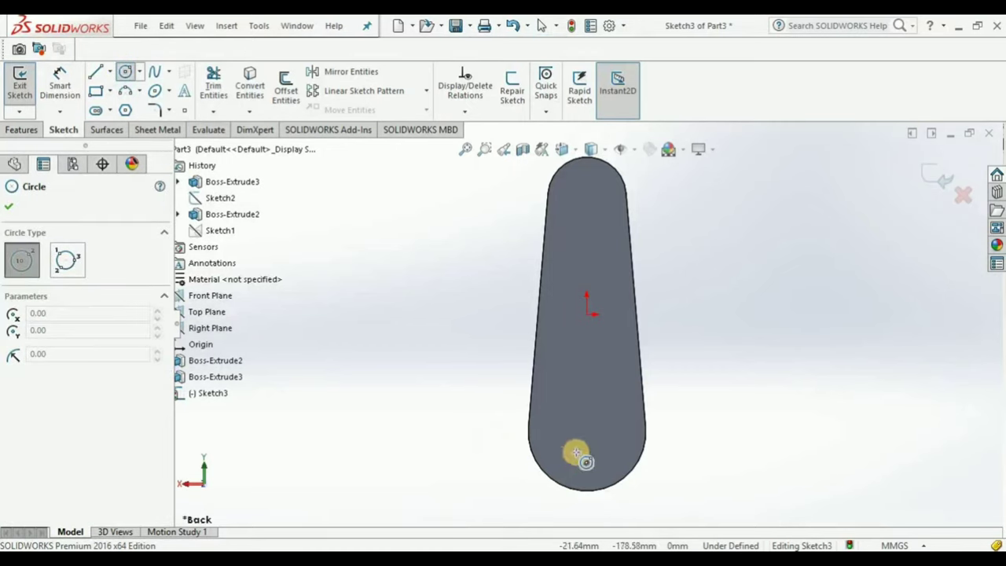
left_click(587, 432)
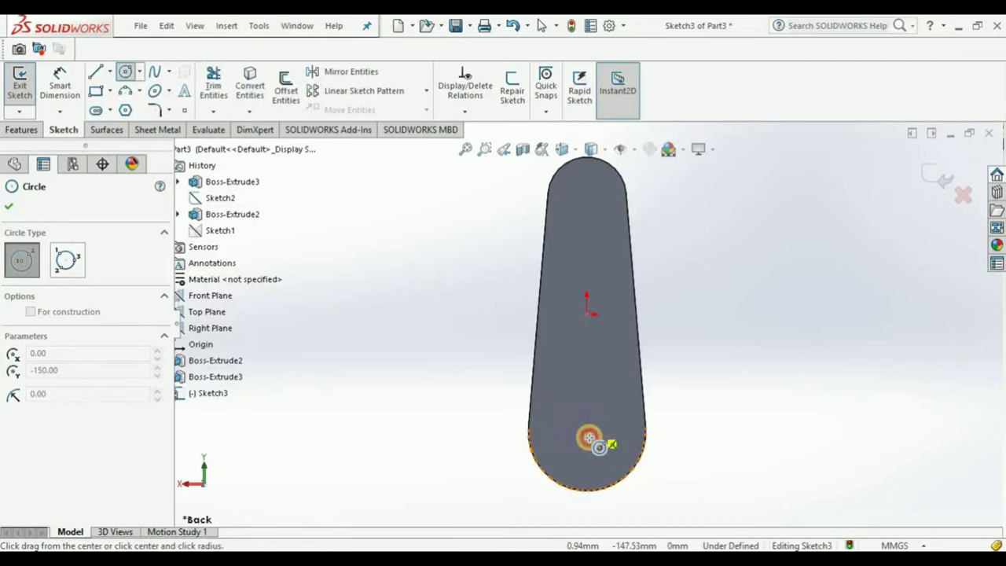
left_click(600, 457)
left_click(77, 86)
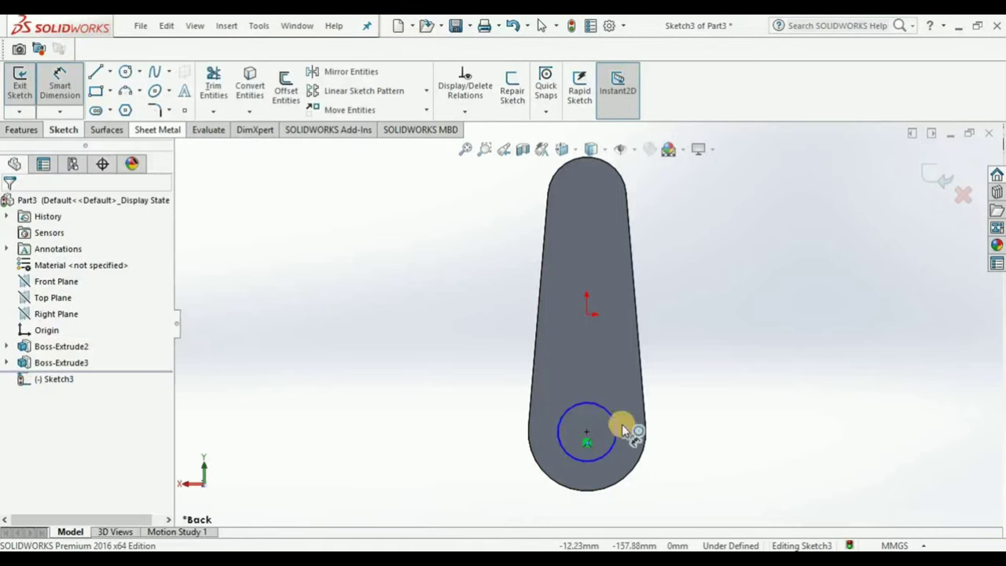
left_click(616, 428)
left_click(686, 489)
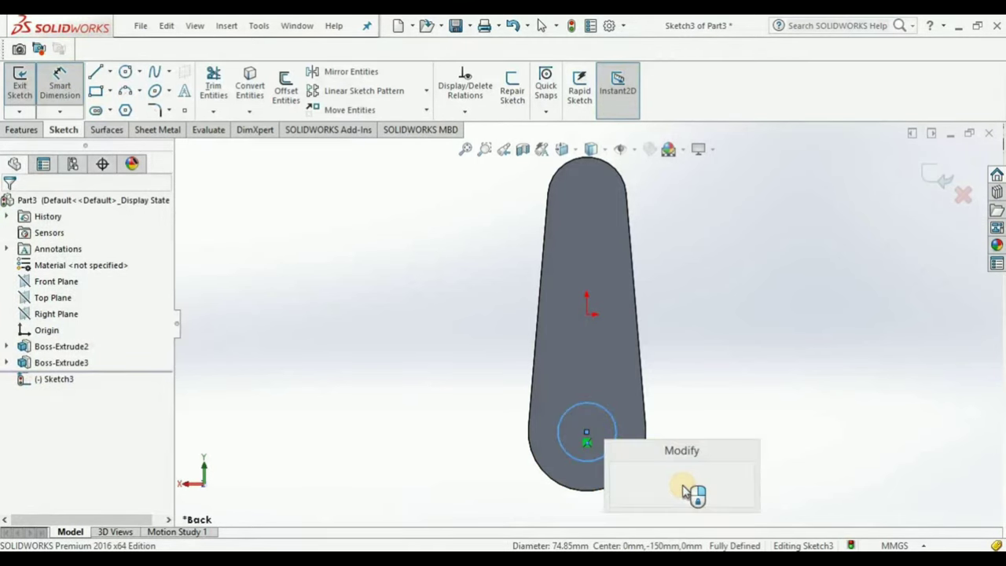
type("70")
key("Return")
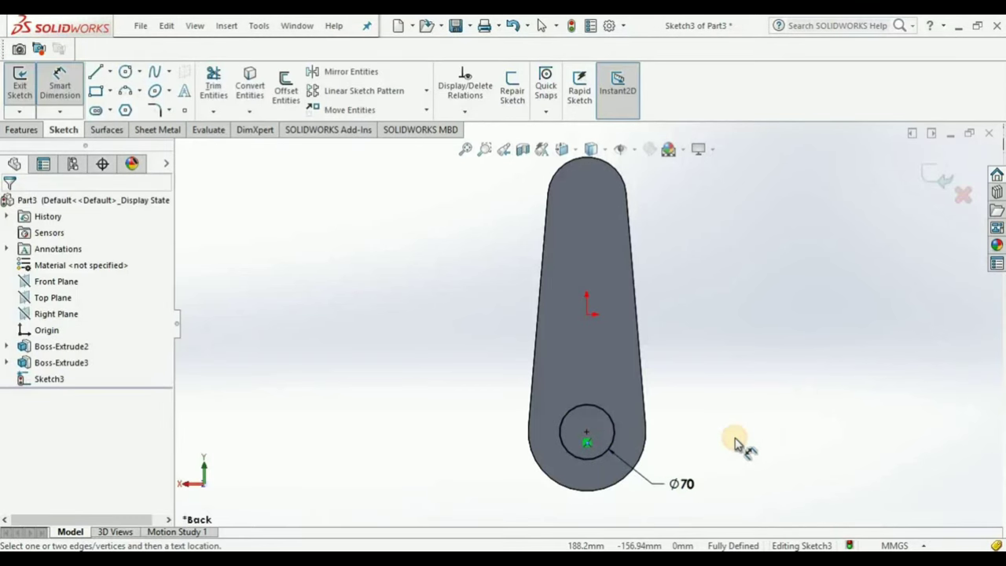
middle_click_drag(741, 442, 707, 449)
left_click(14, 115)
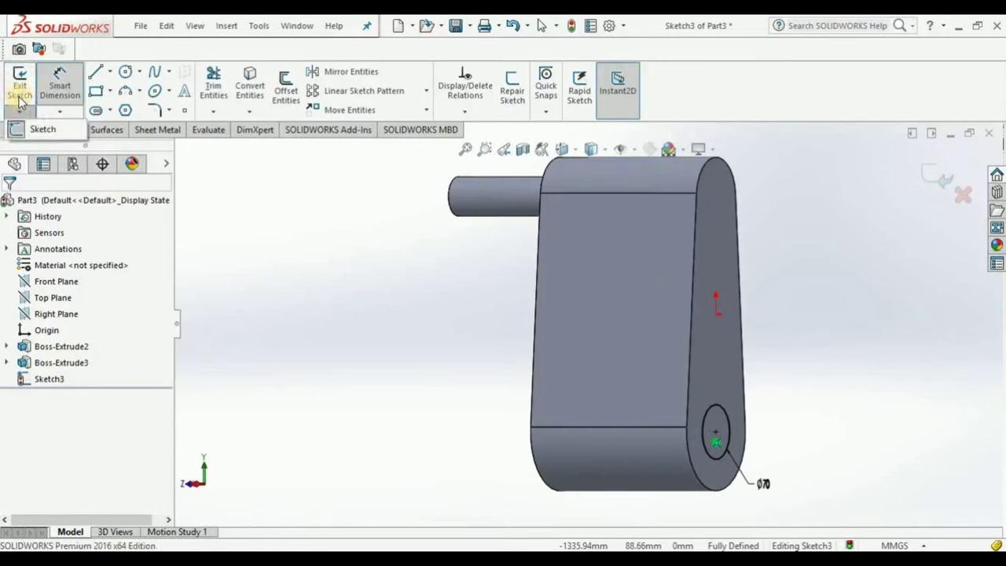
left_click(31, 126)
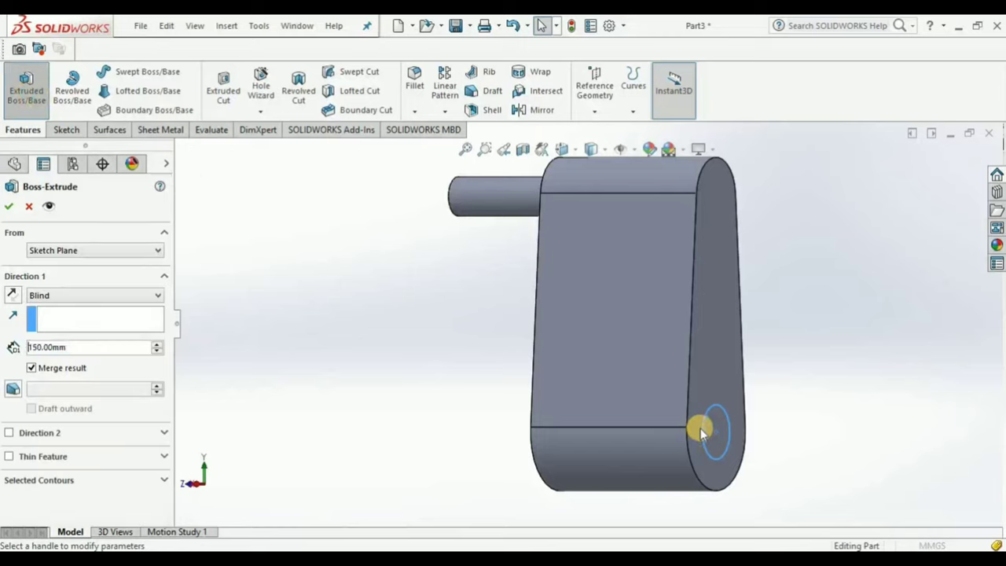
Extrude the Ø70 pin 160 mm deep and begin a new sketch on its end face.
type("16")
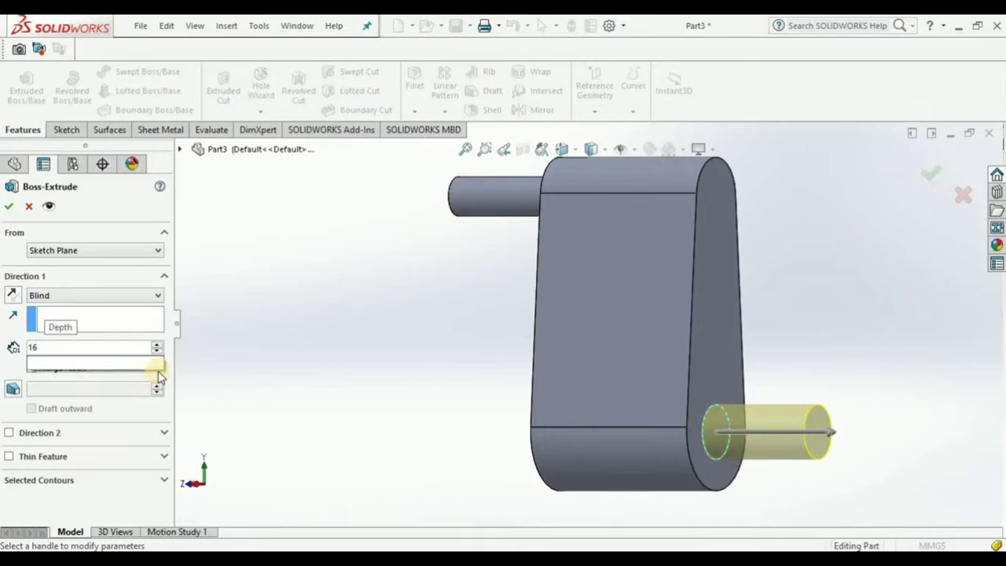
type("0")
key("Return")
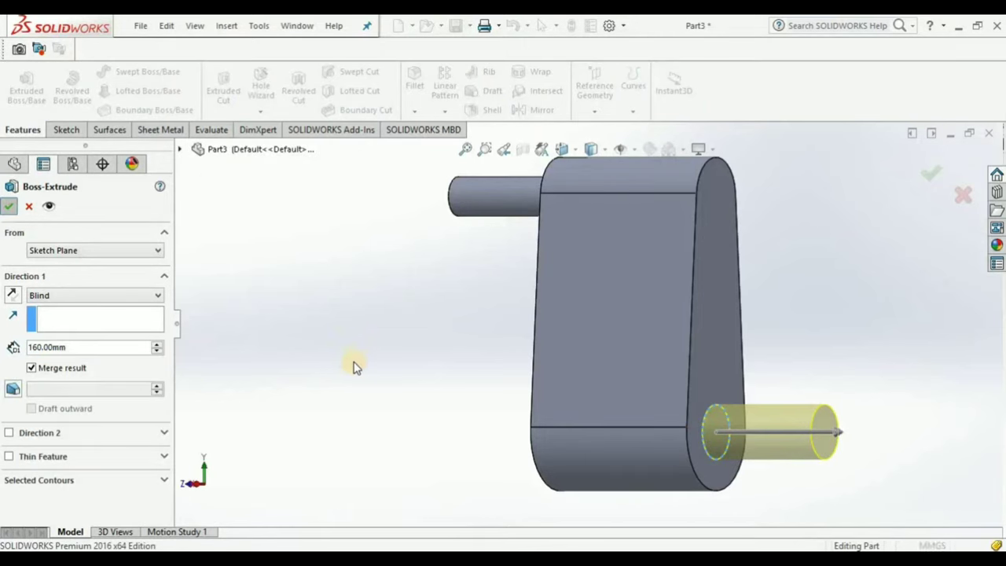
left_click(833, 450)
left_click(891, 402)
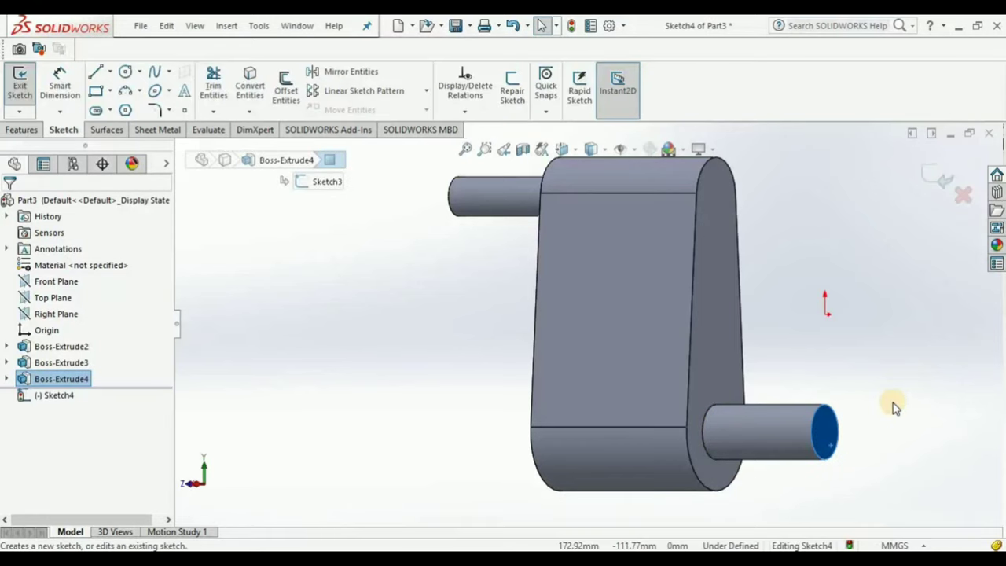
Convert the web's four outline edges (left, top arc, right, bottom arc) into the pin-end sketch.
key("ctrl+8")
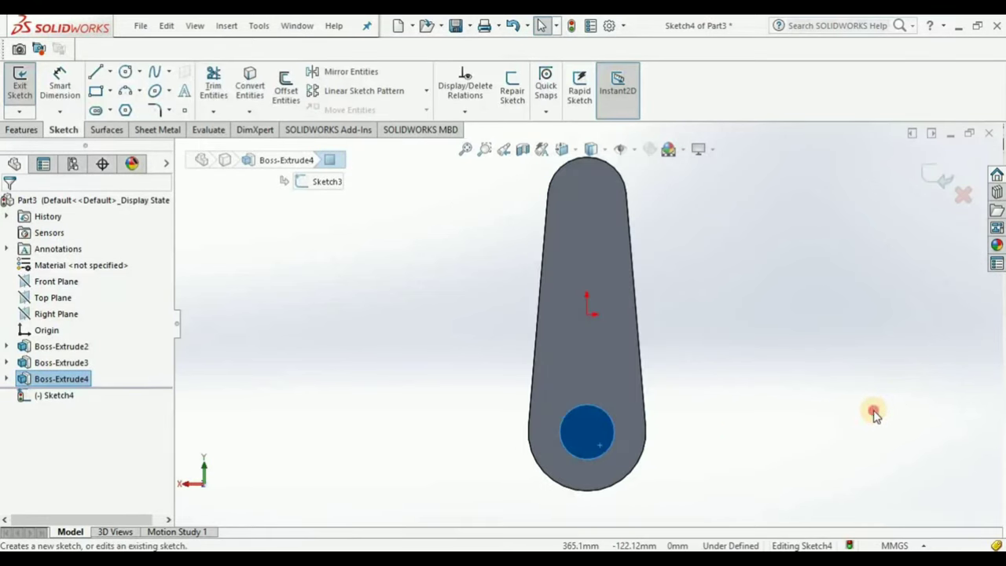
left_click(875, 415)
left_click(248, 93)
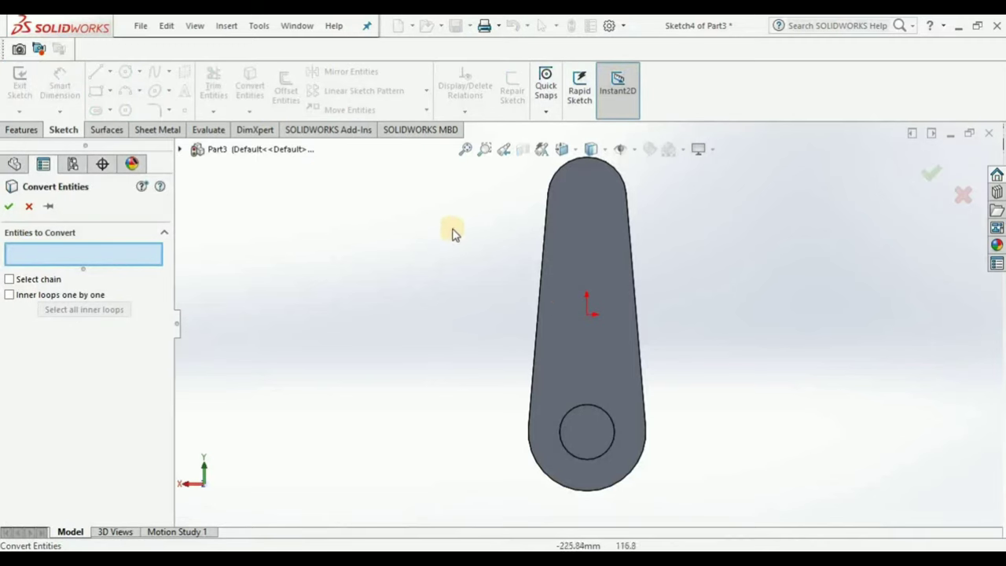
left_click(548, 218)
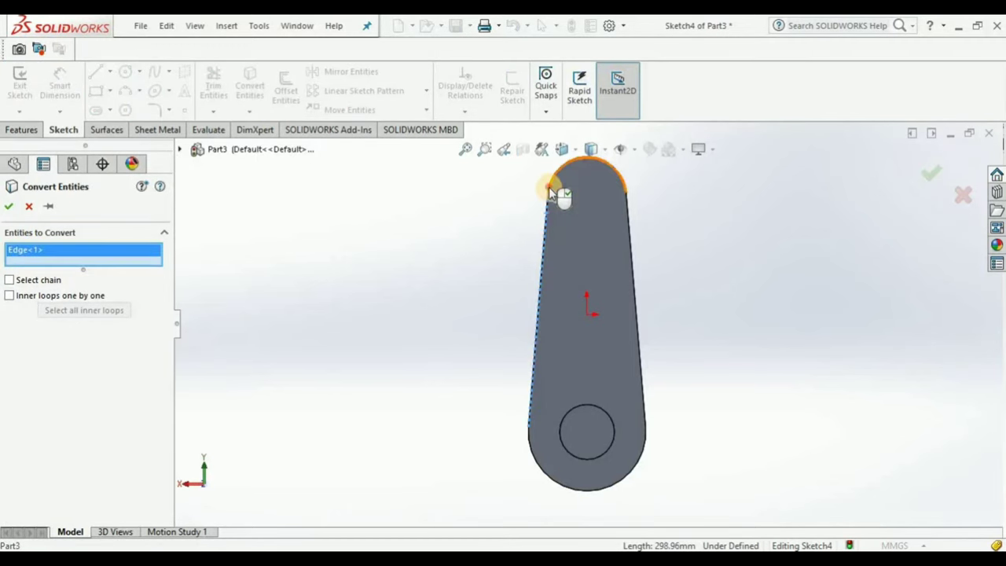
left_click(550, 187)
left_click(631, 226)
left_click(647, 450)
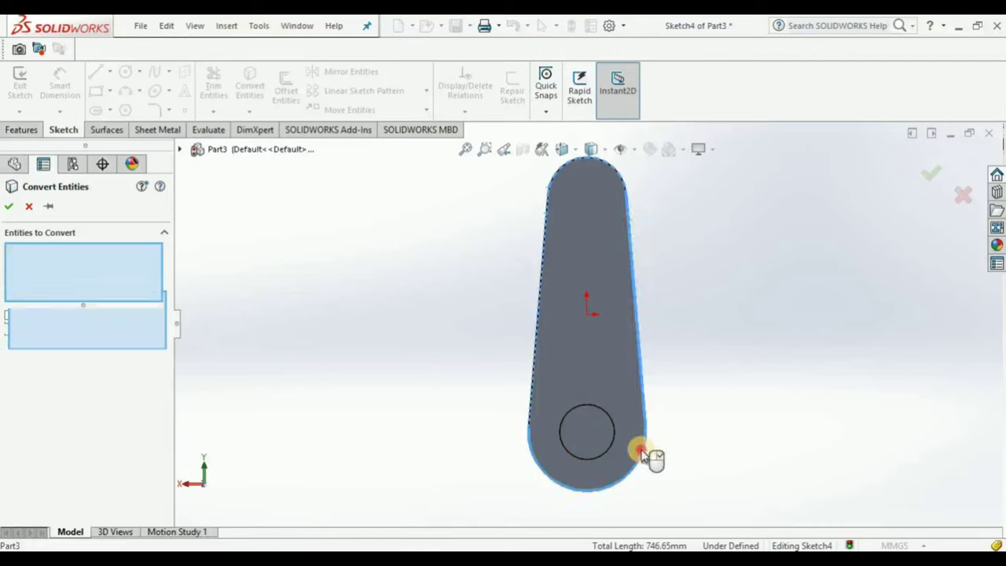
left_click(10, 207)
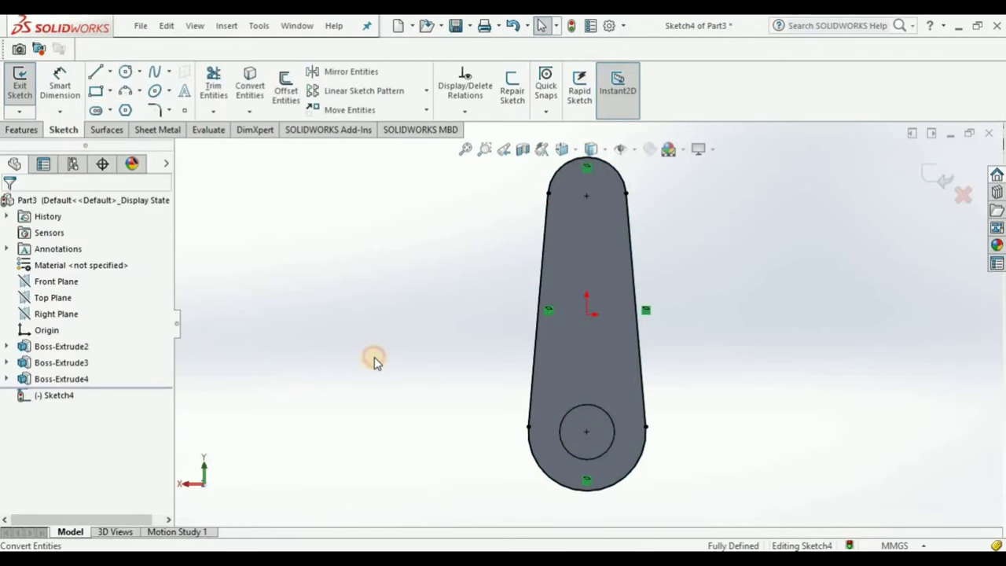
key("Left")
key("Left")
Extrude the copied web outline 230 mm from the pin's end into a second tapered web.
left_click(22, 96)
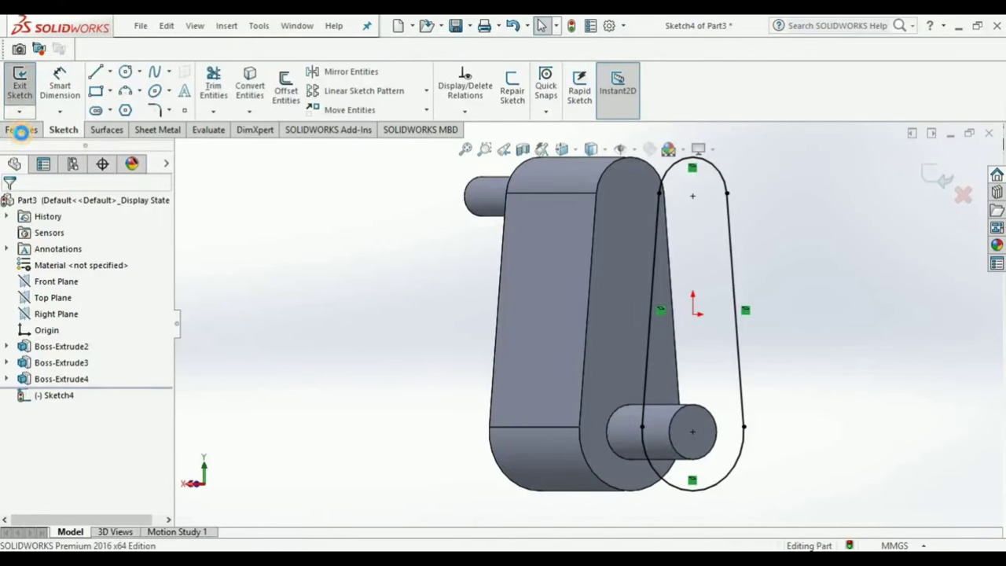
left_click(28, 92)
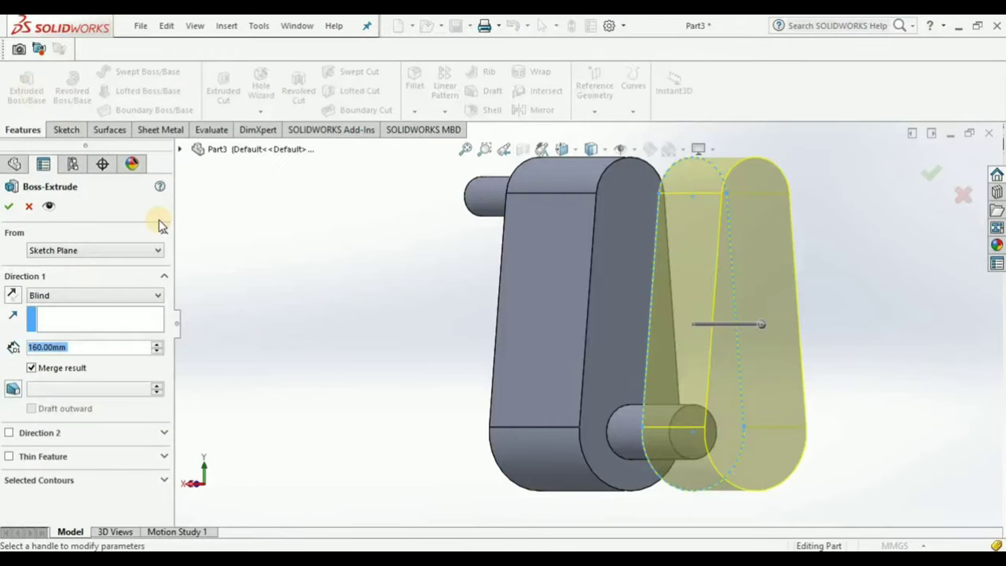
type("23")
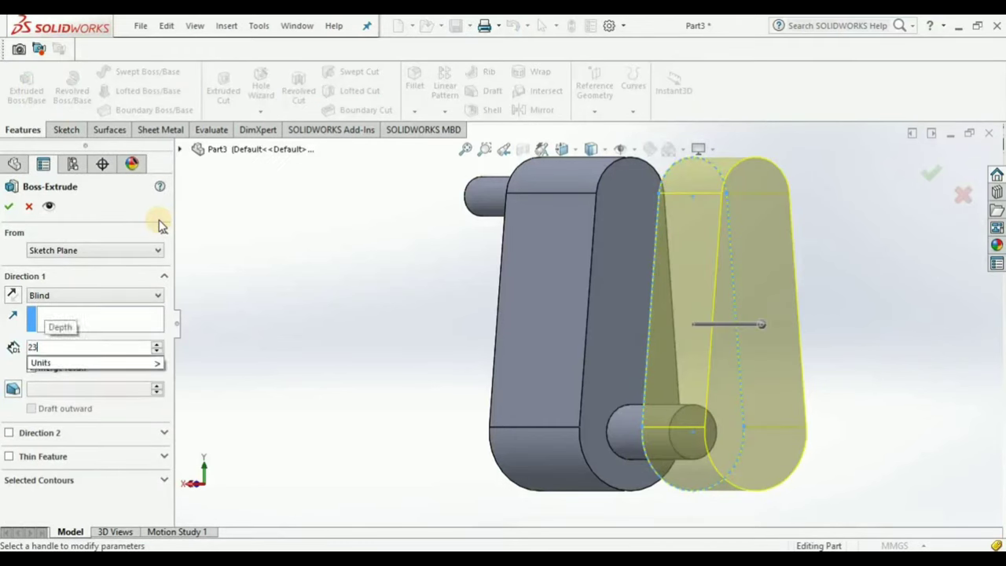
type("0")
key("Return")
left_click(11, 206)
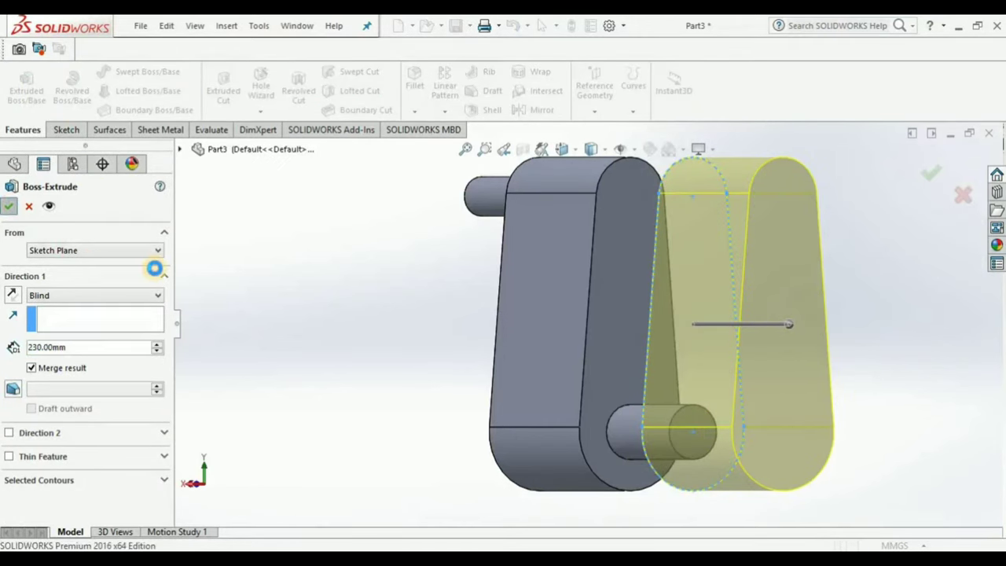
left_click(365, 322)
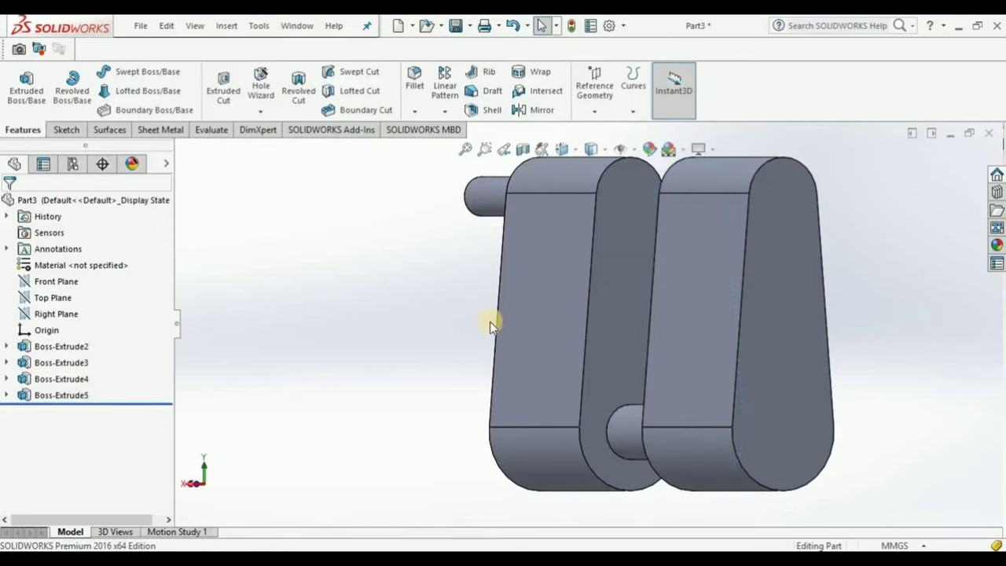
On the second web's outer face, sketch a Ø50 circle converted from the first end shaft's edge.
left_click(784, 308)
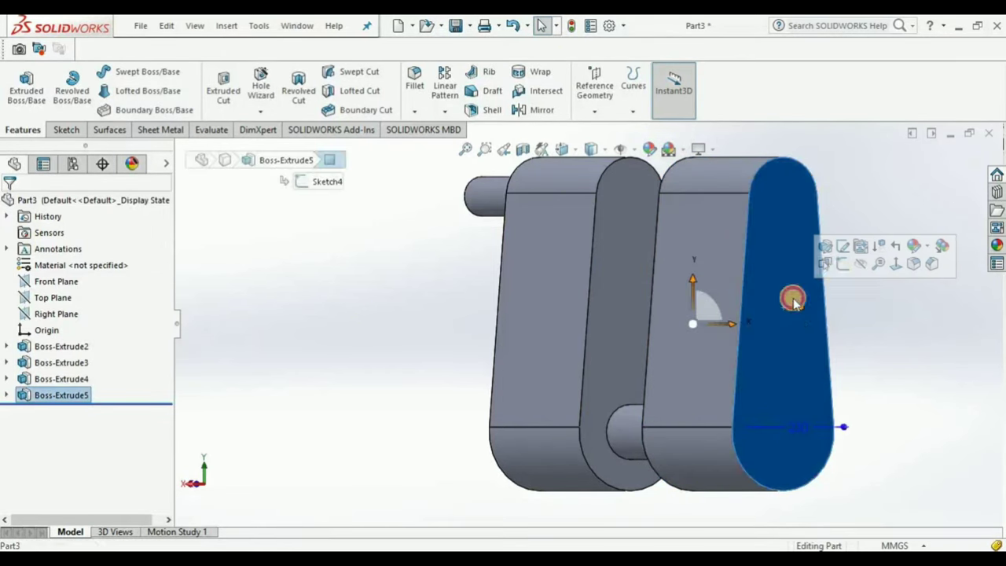
left_click(832, 263)
left_click(868, 228)
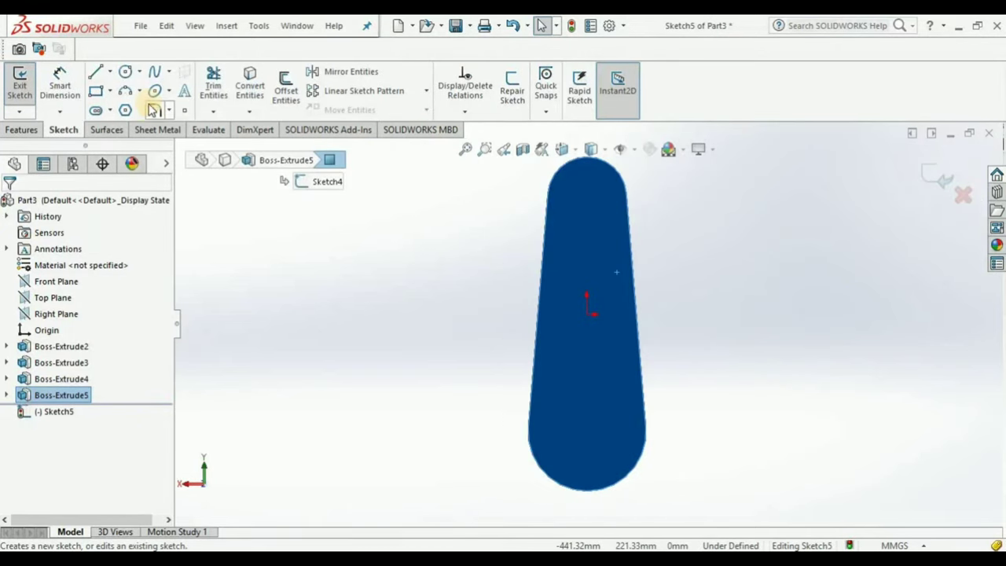
left_click(354, 307)
left_click(250, 86)
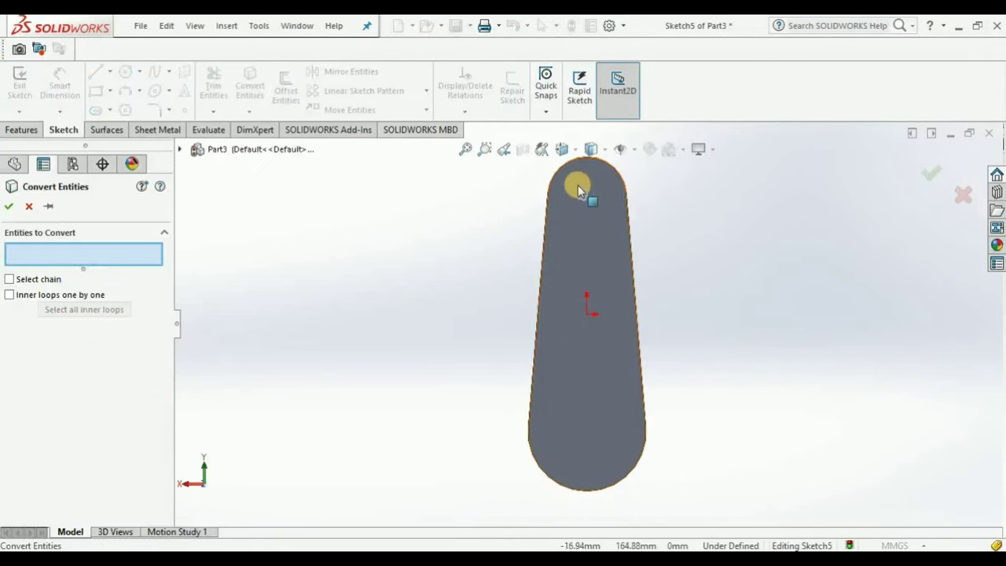
mouse_move(514, 241)
middle_mouse_down()
mouse_move(553, 228)
mouse_move(418, 218)
mouse_move(441, 220)
middle_mouse_up()
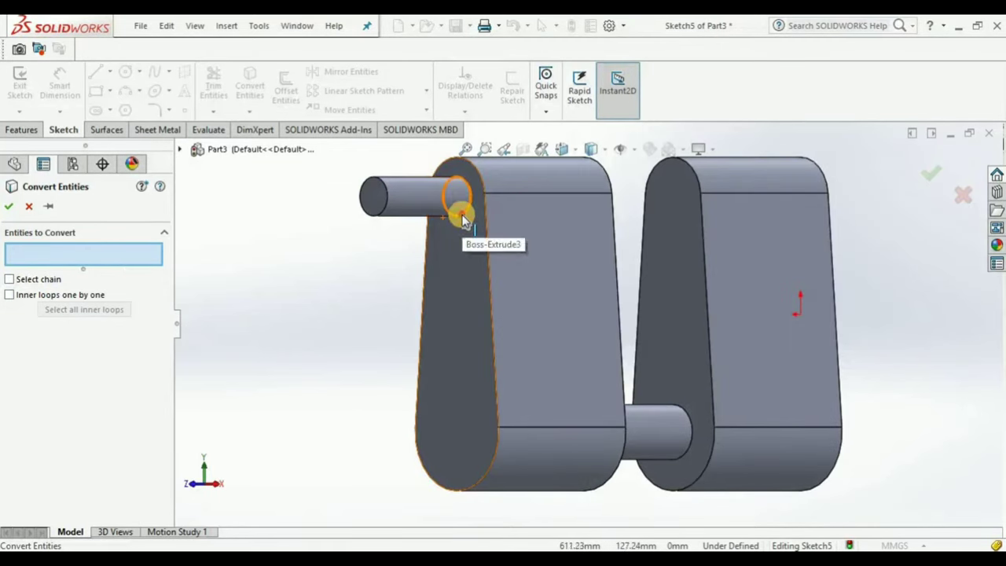
left_click(462, 217)
left_click(9, 206)
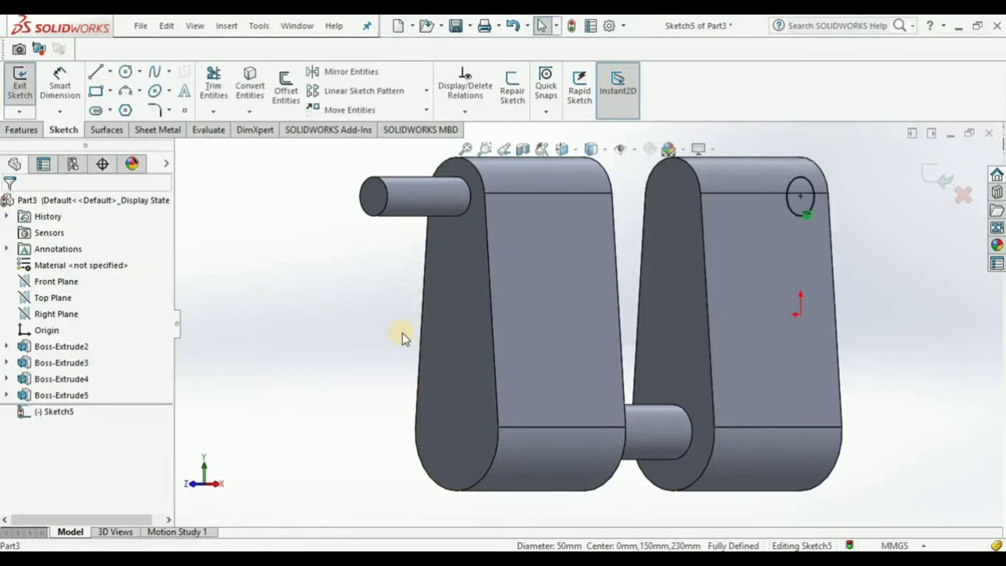
mouse_move(406, 349)
middle_mouse_down()
mouse_move(573, 368)
mouse_move(218, 245)
middle_mouse_up()
left_click(20, 85)
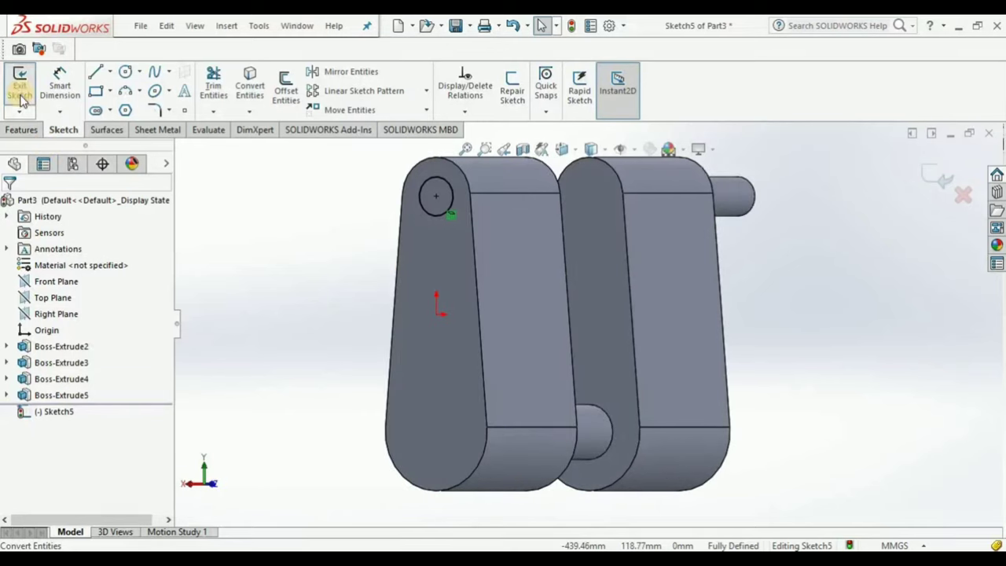
Extrude the Ø50 circle 150 mm into an end shaft on the second web.
left_click(32, 131)
left_click(26, 85)
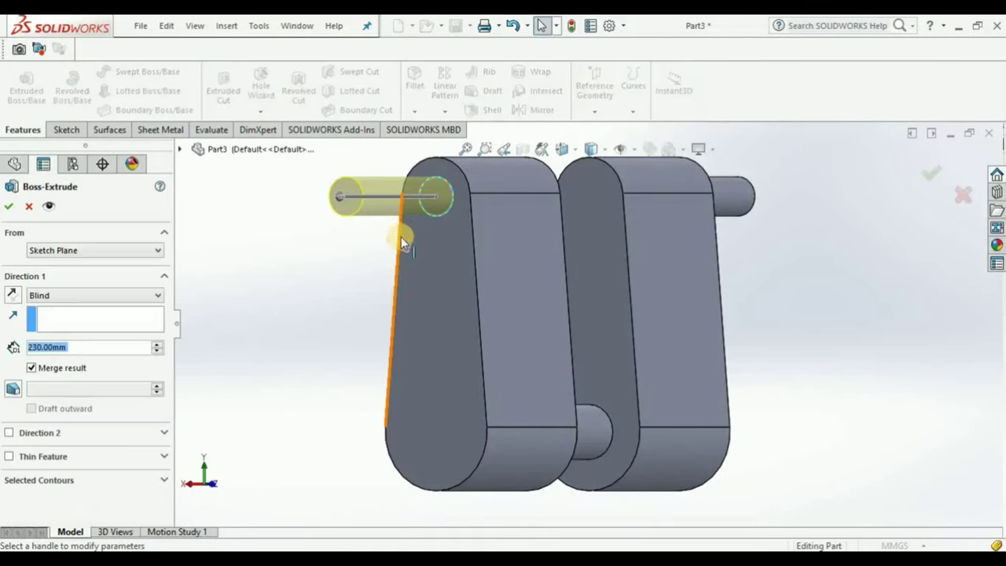
type("150")
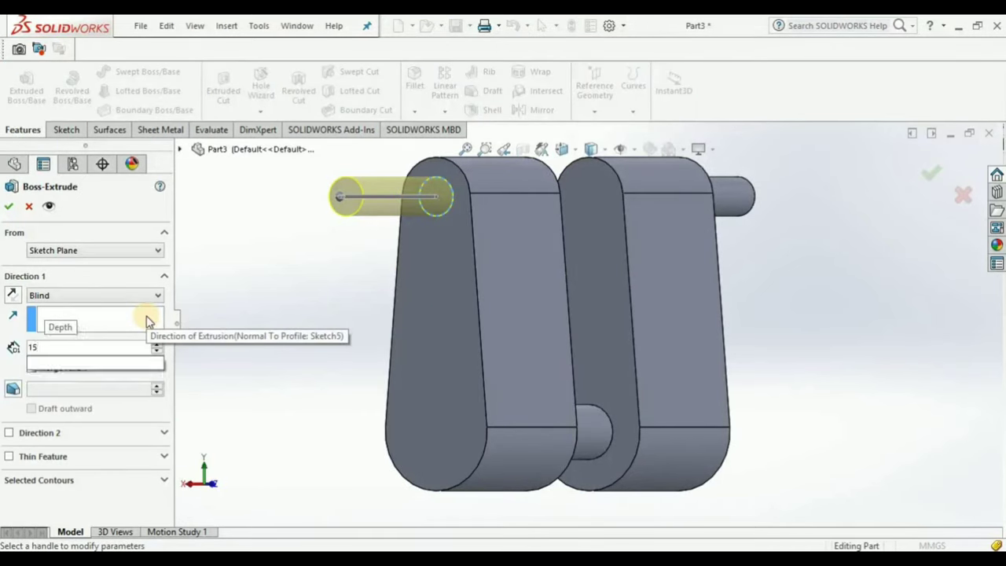
key("Return")
left_click(9, 209)
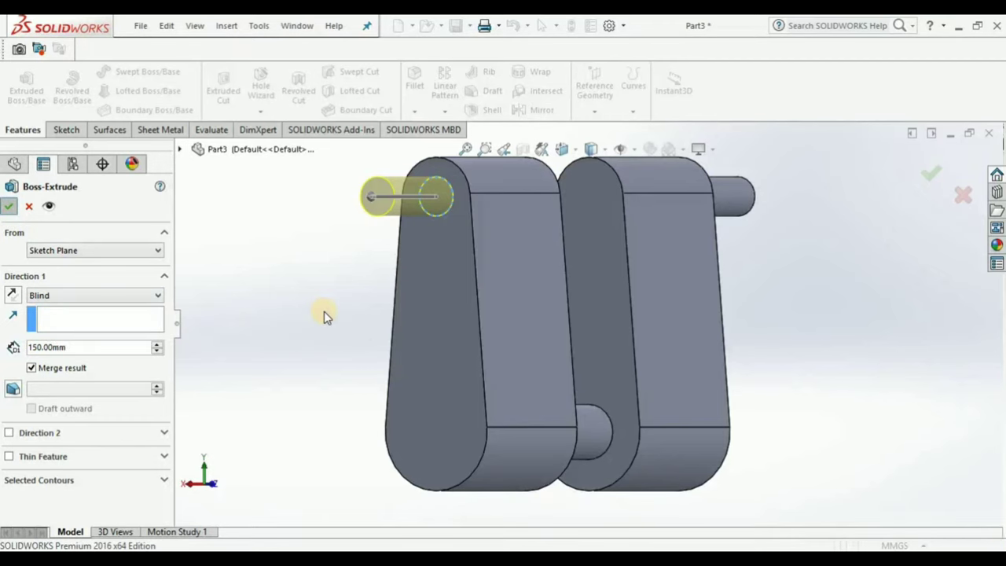
left_click(67, 130)
Start a sketch on the shaft's end face and convert the web's outer face outline into it.
left_click(21, 79)
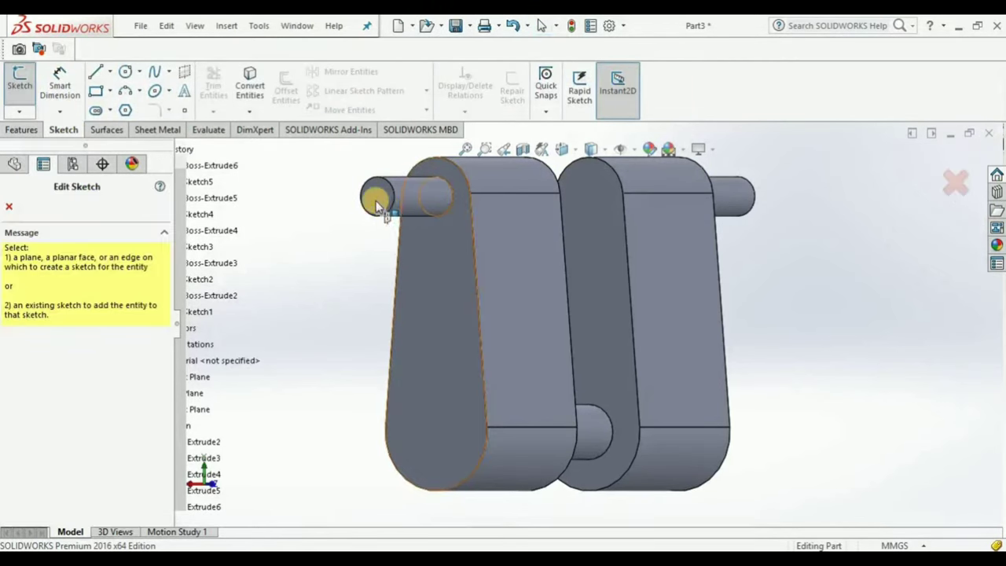
left_click(372, 194)
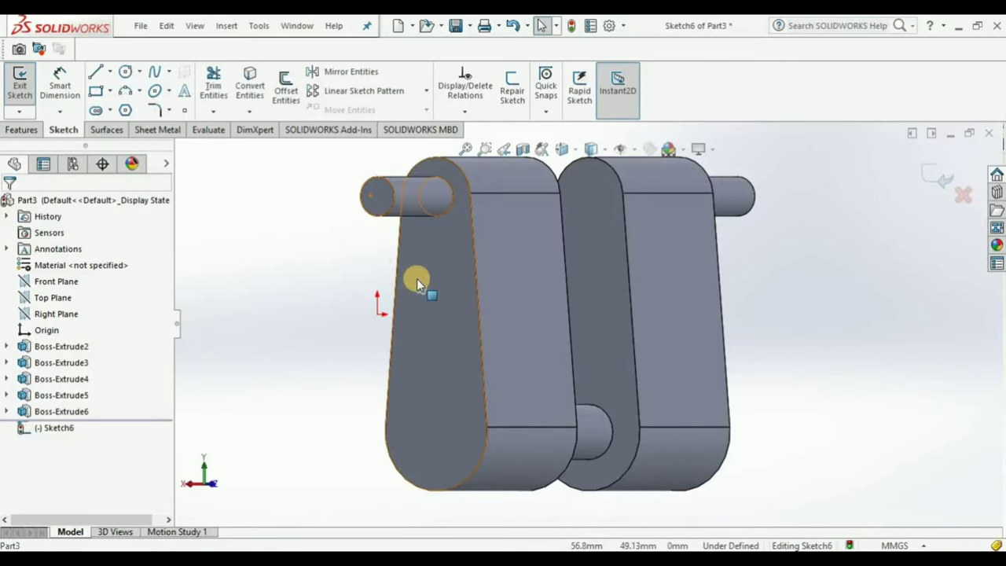
left_click(250, 85)
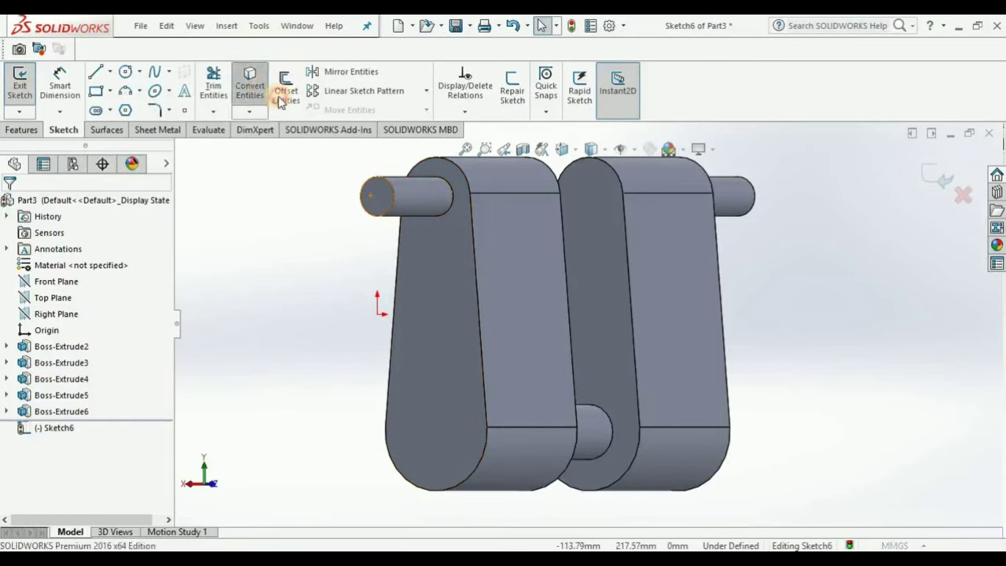
left_click(463, 286)
left_click(8, 206)
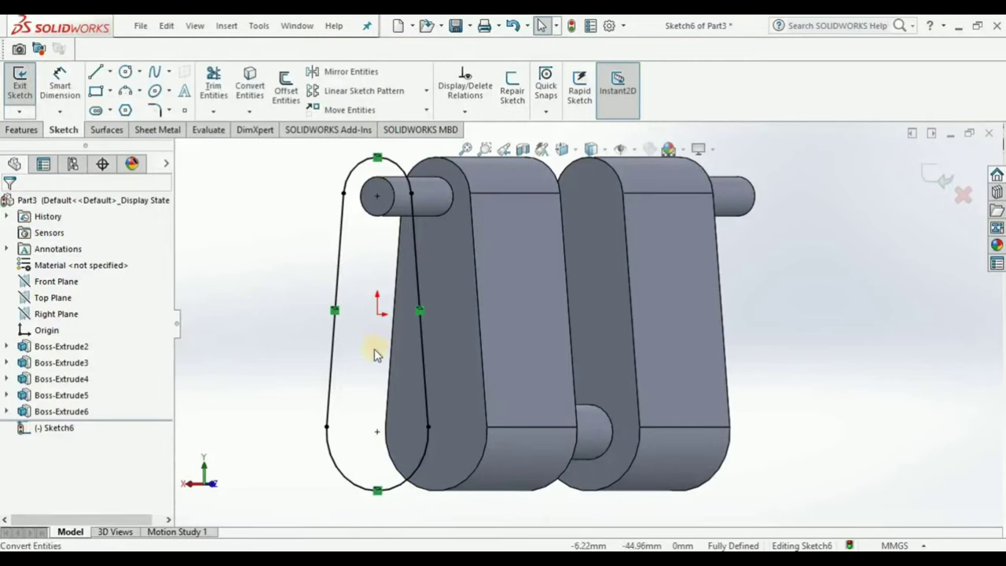
Try to delete the copied shaft circle and the small top circle from the sketch.
key("ctrl+8")
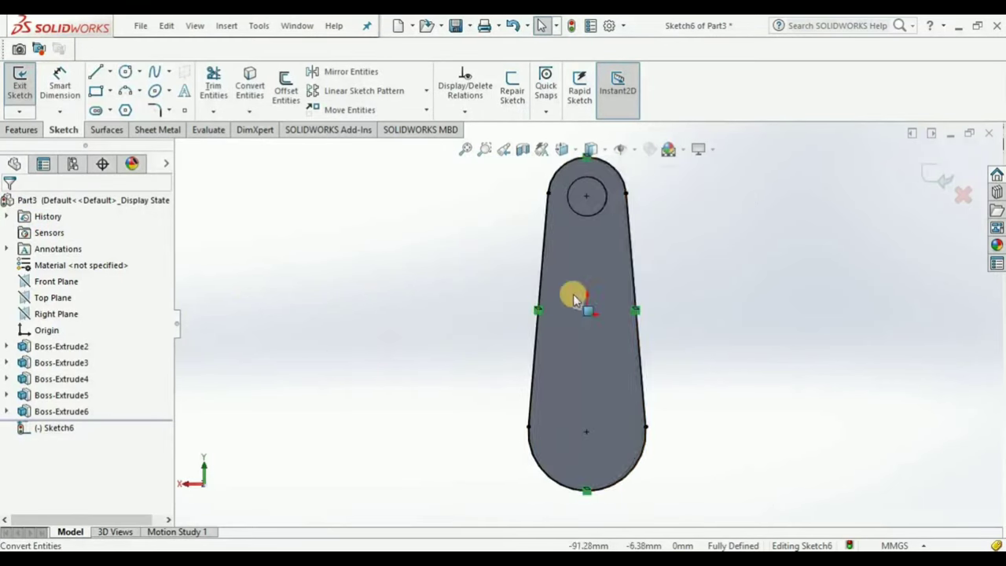
scroll(593, 215, "down", 2)
scroll(585, 211, "down", 2)
left_click(582, 207)
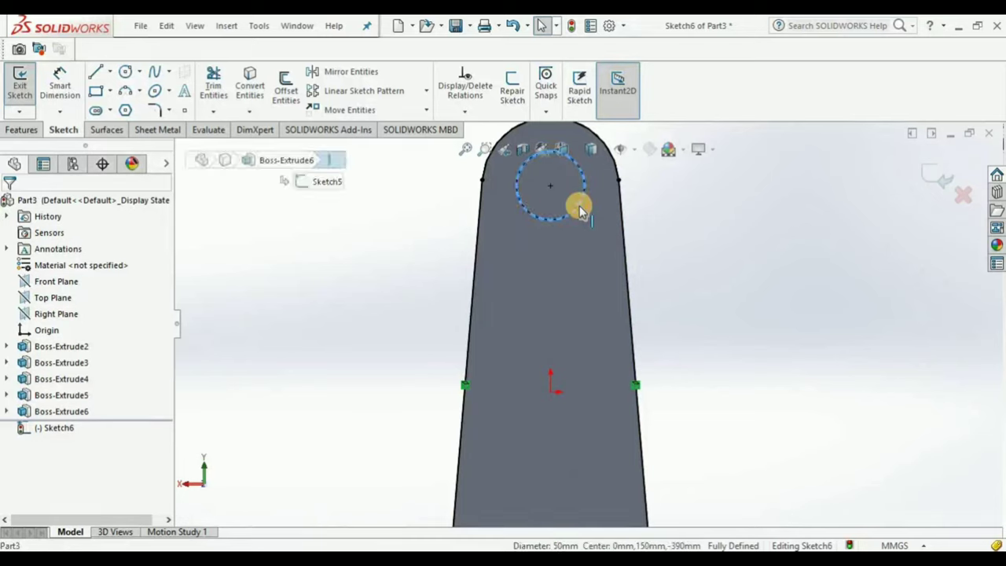
key("Delete")
left_click(739, 313)
scroll(589, 315, "up", 2)
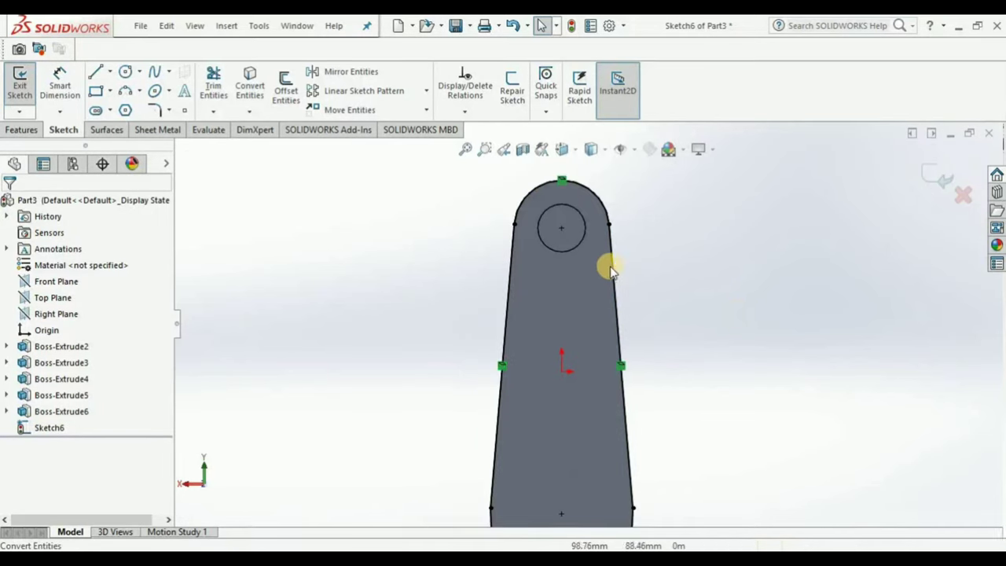
left_click(583, 238)
key("Delete")
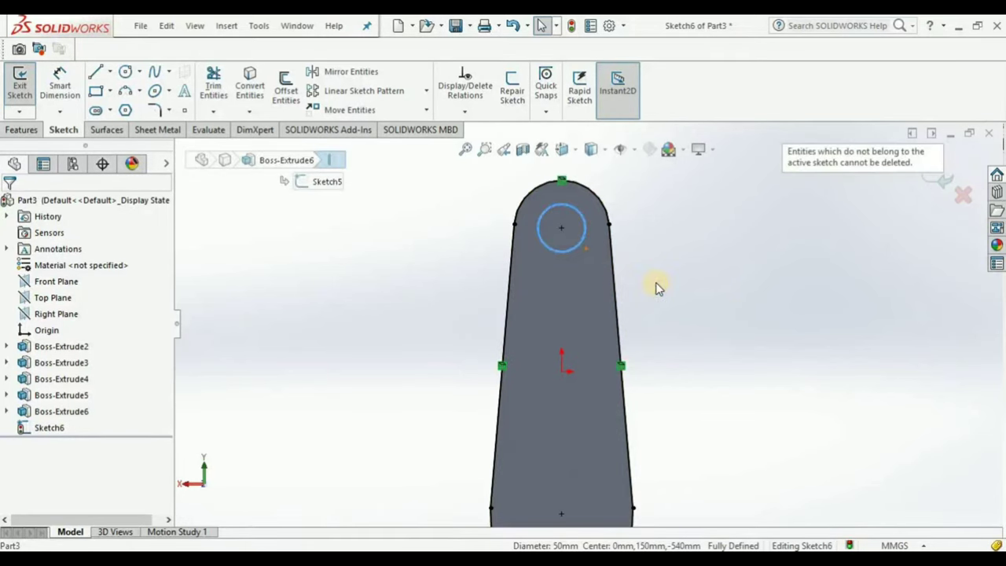
left_click(658, 286)
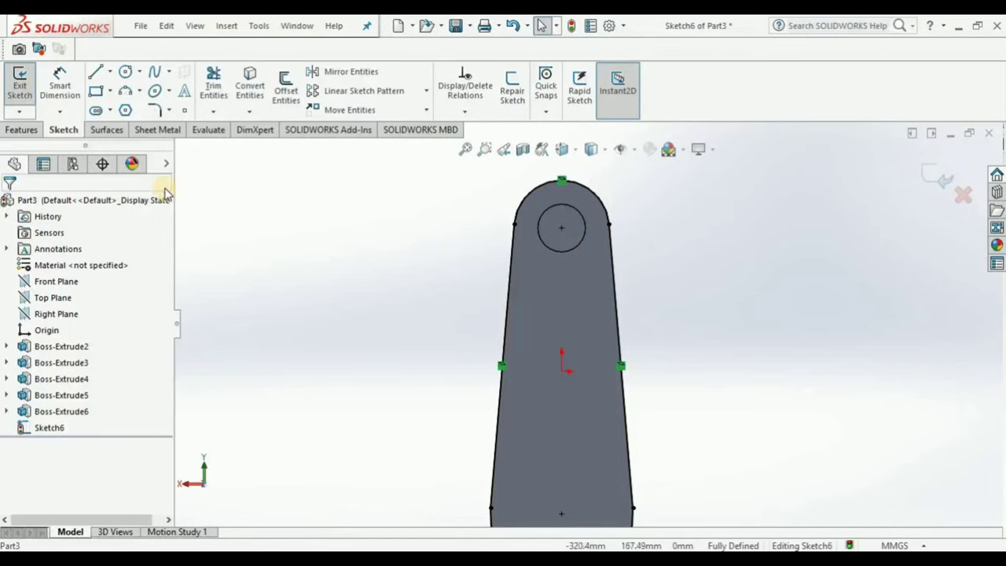
Extrude the tapered web sketch 230 mm into a third crank web.
left_click(19, 82)
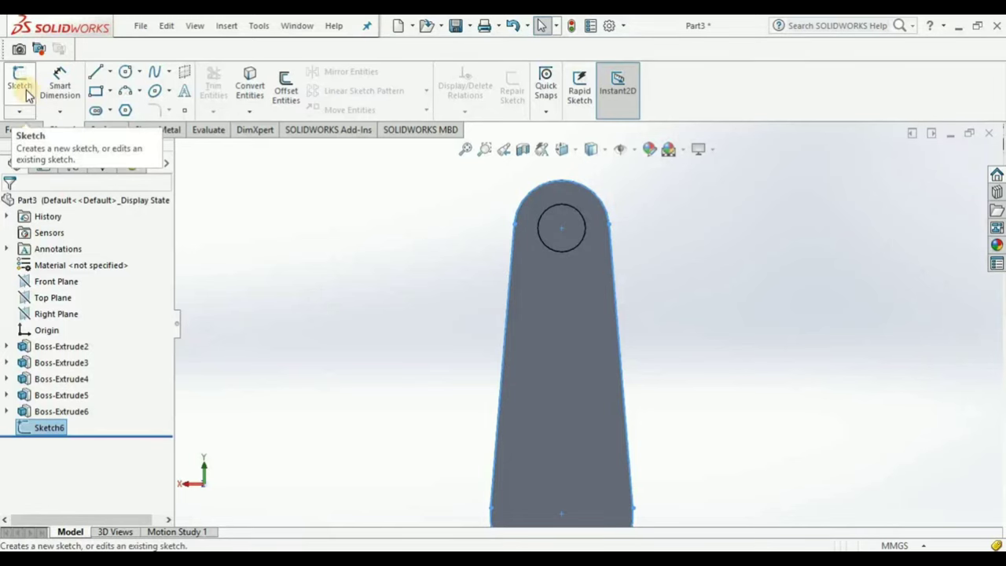
left_click(26, 130)
left_click(26, 82)
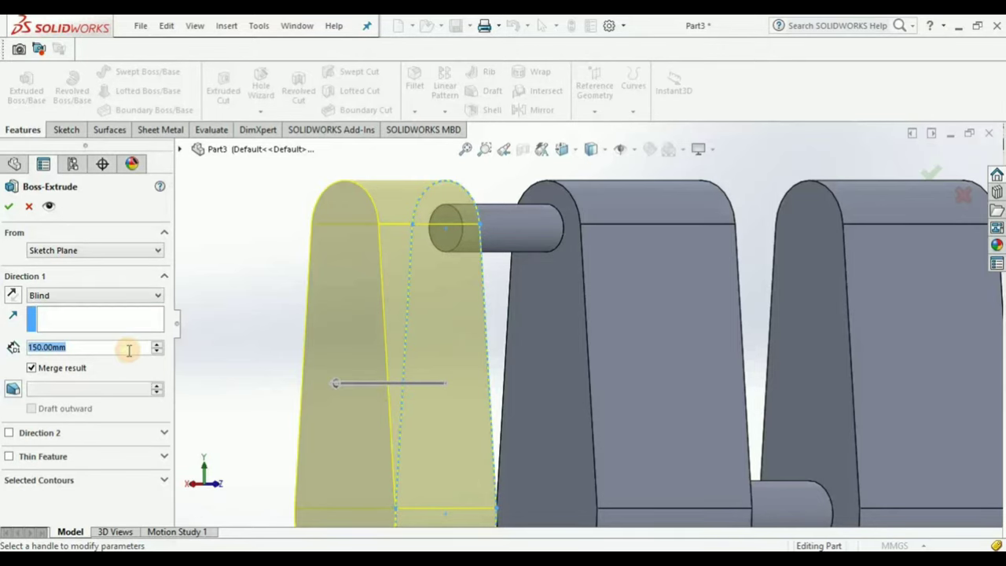
type("230")
key("Return")
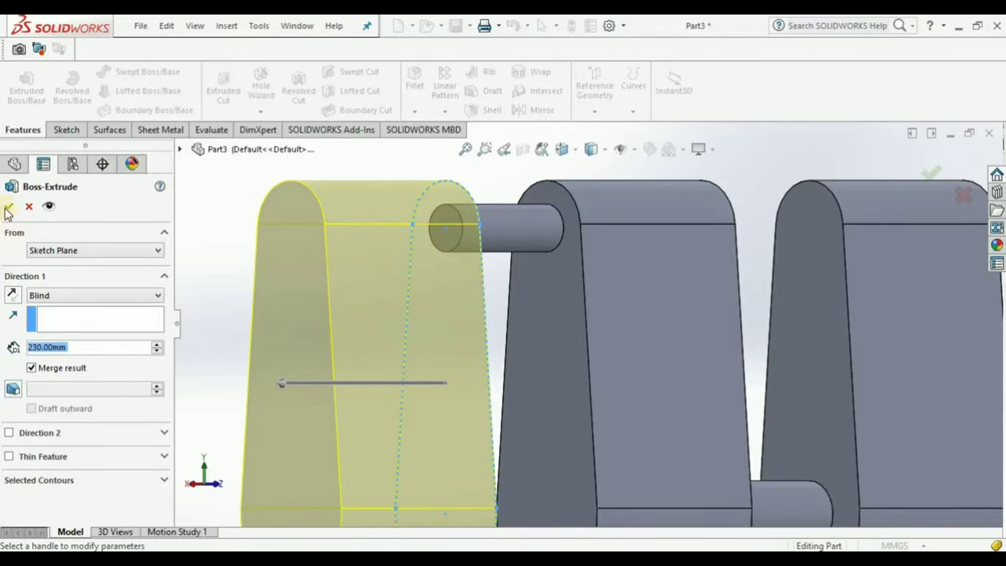
left_click(8, 206)
scroll(496, 416, "down", 3)
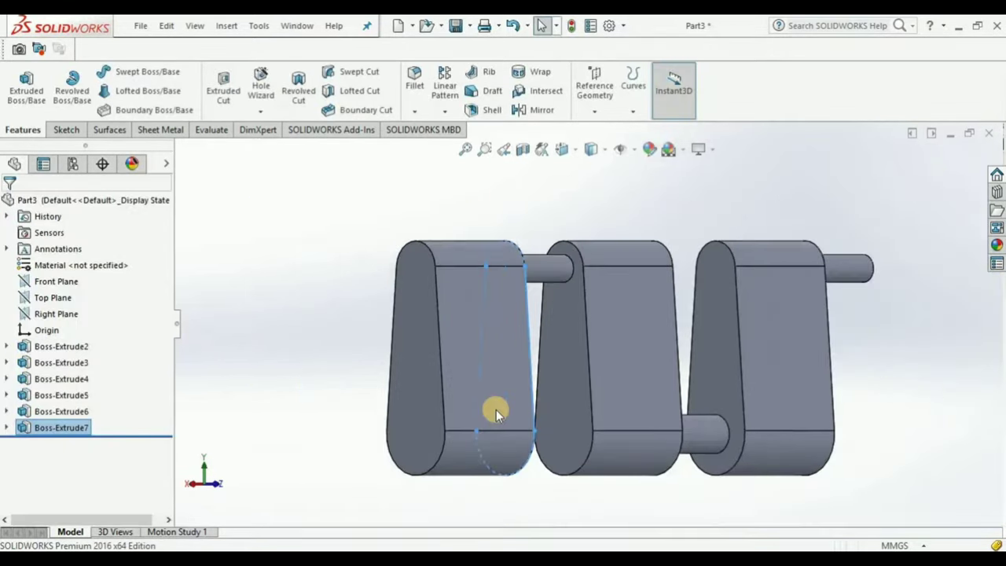
Start a sketch on the left web's outer end face, undoing a mistaken face-outline conversion.
left_click(421, 431)
left_click(467, 373)
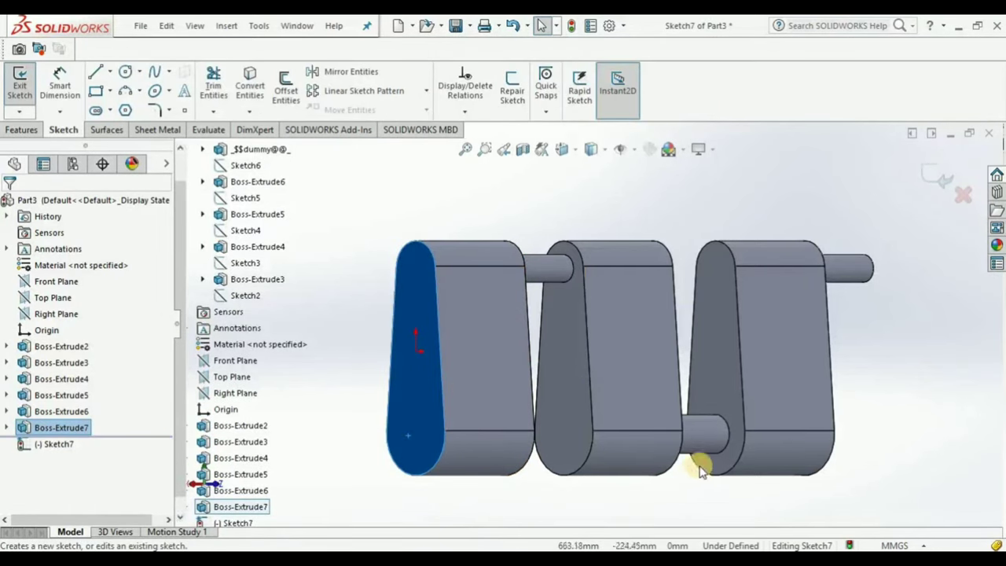
left_click(250, 85)
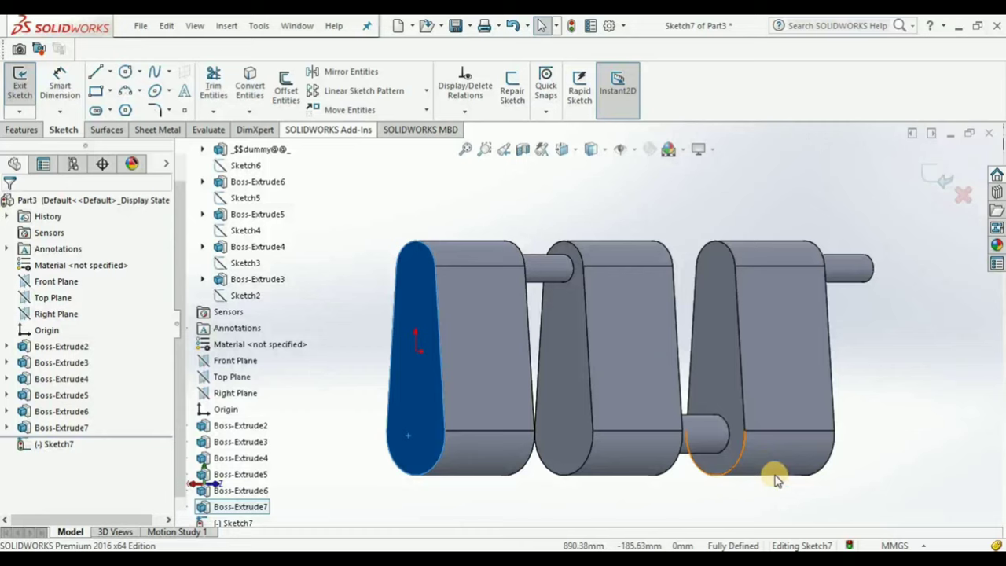
left_click(728, 437)
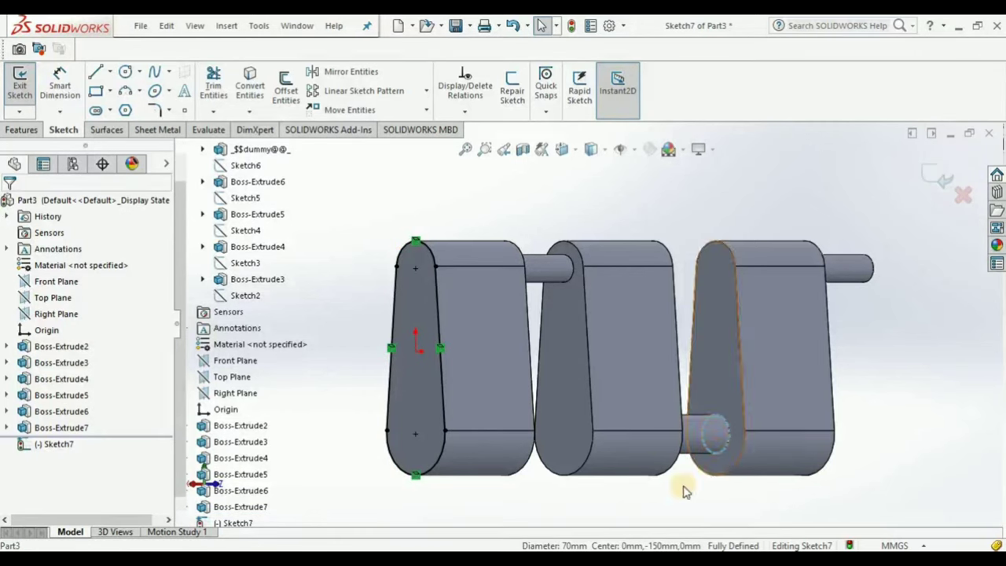
key("ctrl+z")
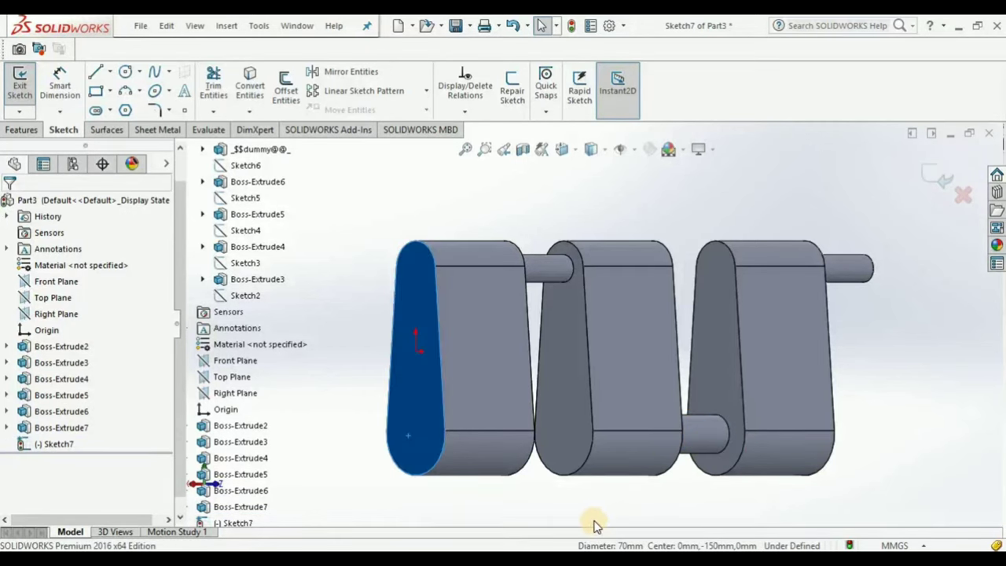
left_click(313, 258)
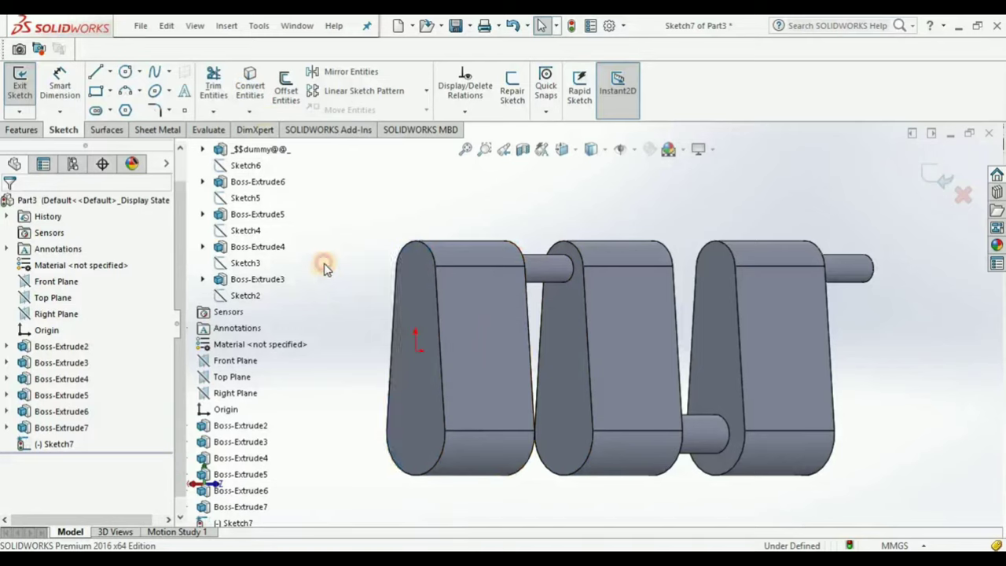
Convert the lower pin's Ø70 circular edge into the sketch and begin a boss extrusion.
left_click(250, 85)
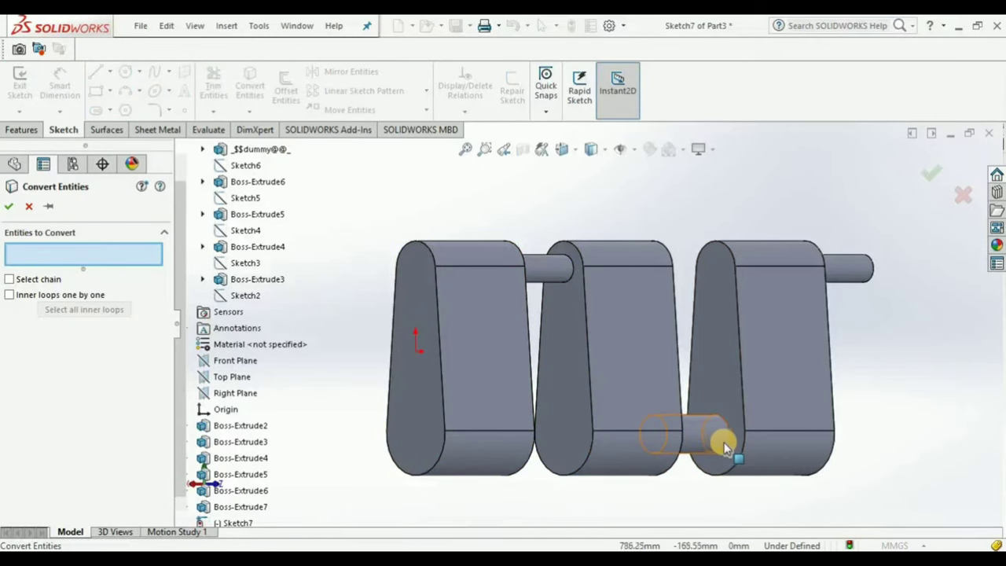
left_click(727, 438)
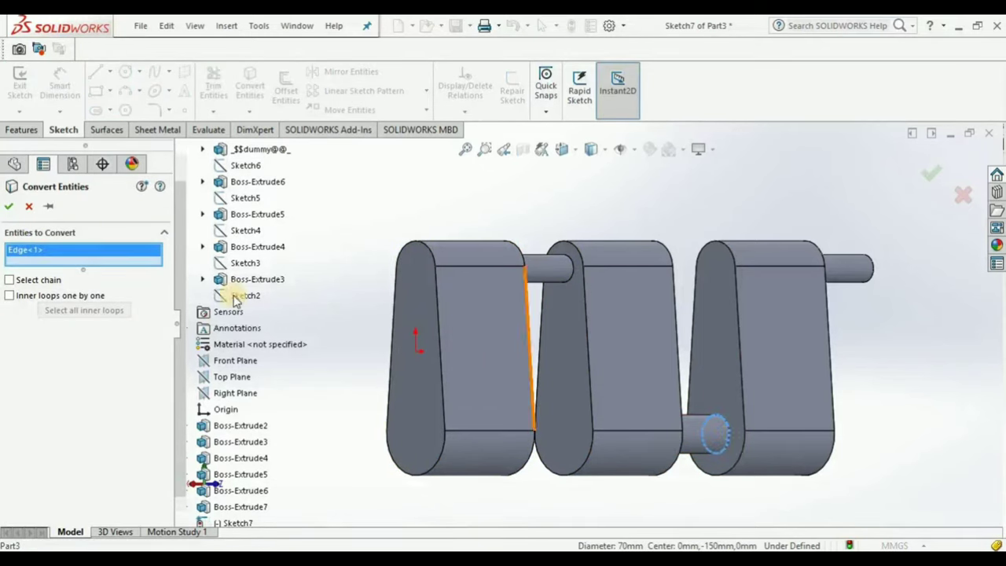
left_click(12, 208)
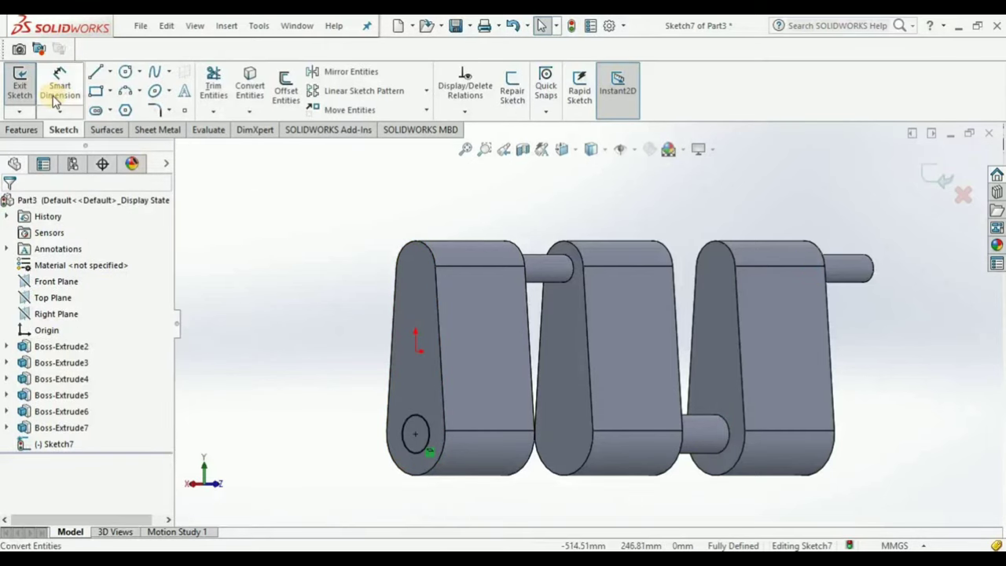
left_click(35, 132)
left_click(26, 86)
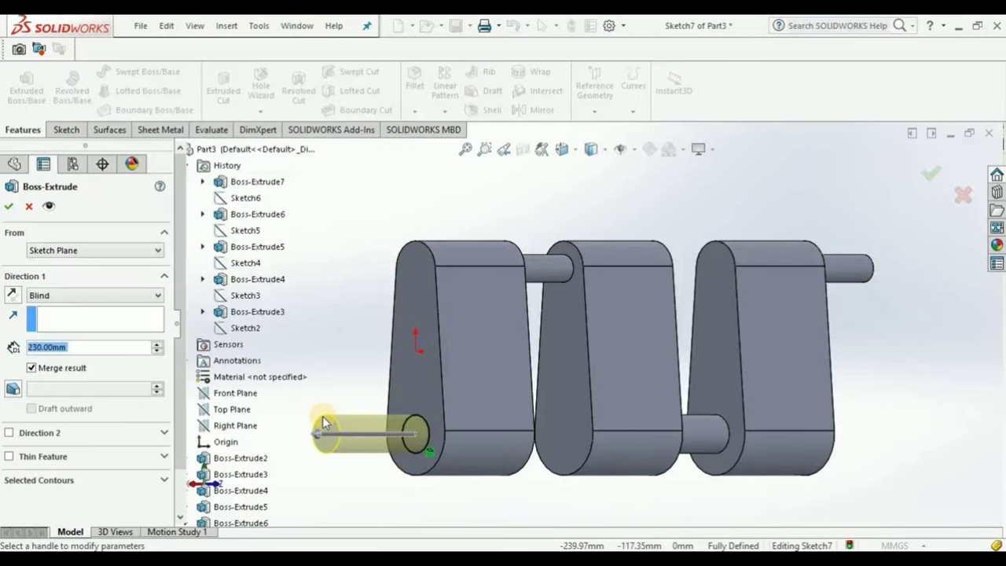
Extrude the Ø70 circle 160 mm outward as the left end shaft.
type("16")
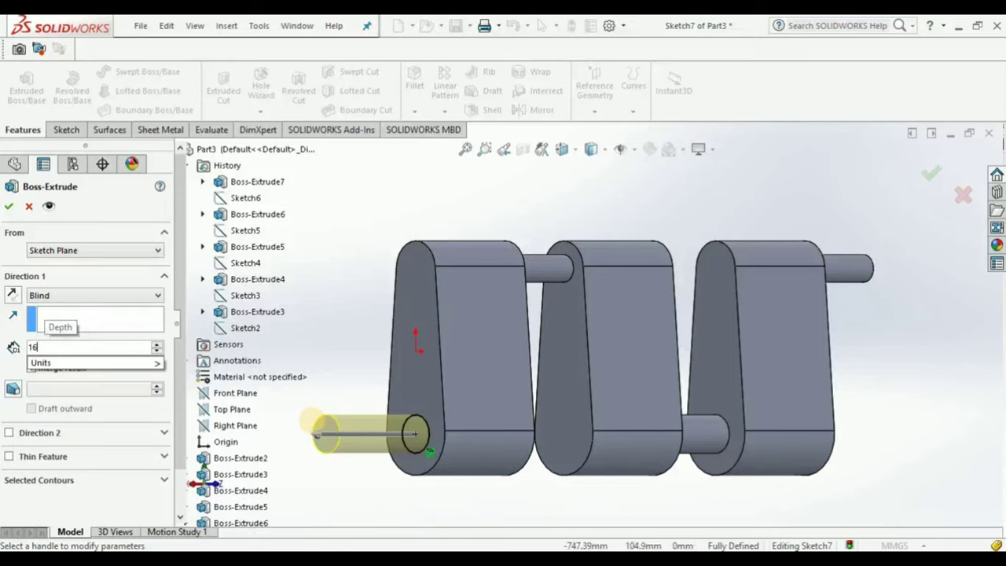
type("0")
key("Return")
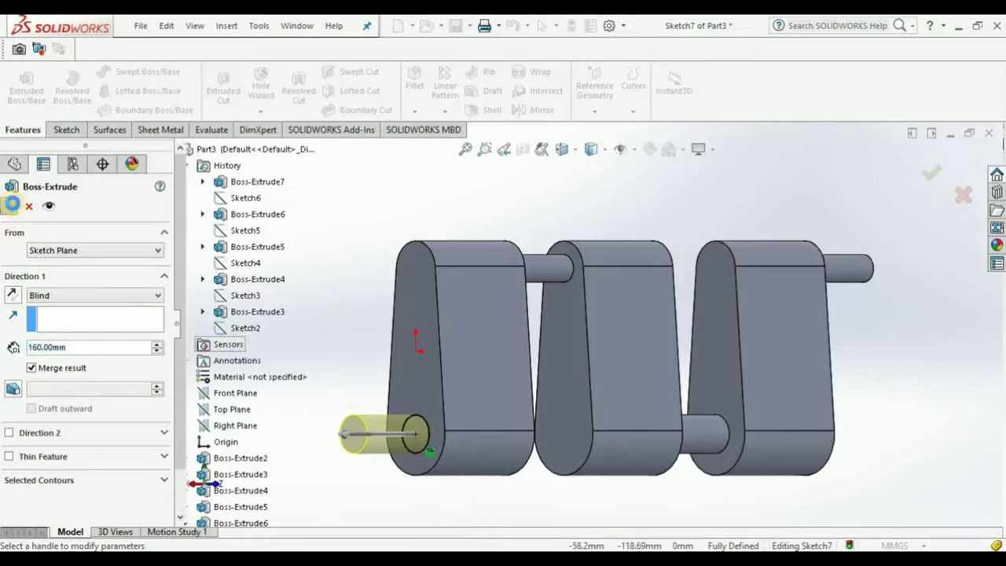
left_click(9, 206)
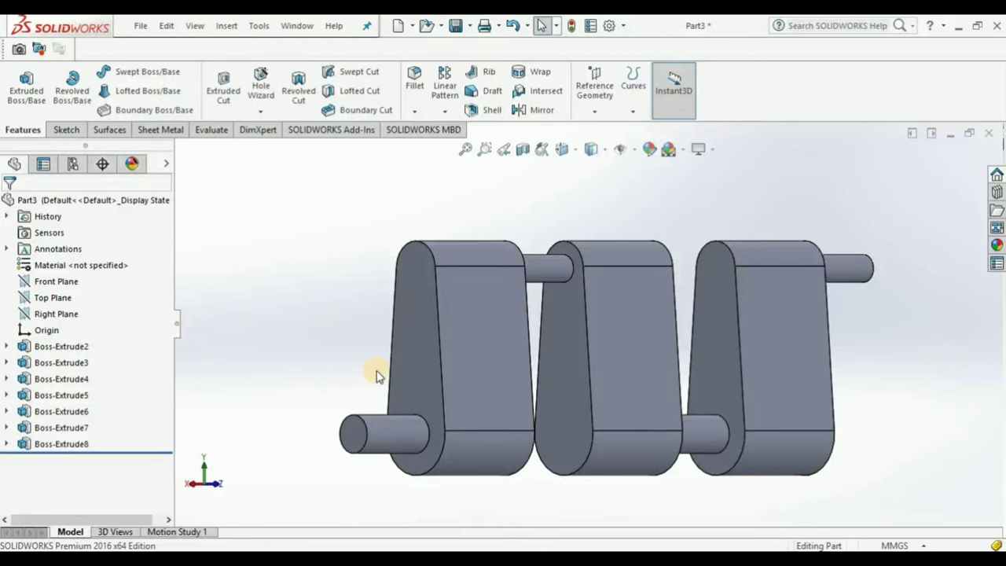
Check the crankshaft in Isometric, Front and Left views, then save it as a part named 'part'.
key("ctrl+7")
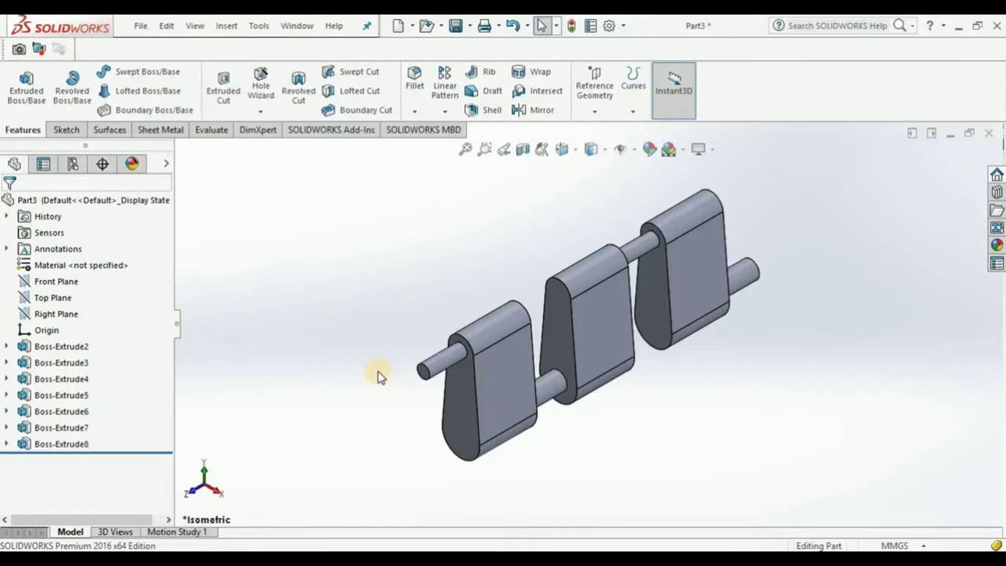
key("ctrl+1")
key("ctrl+4")
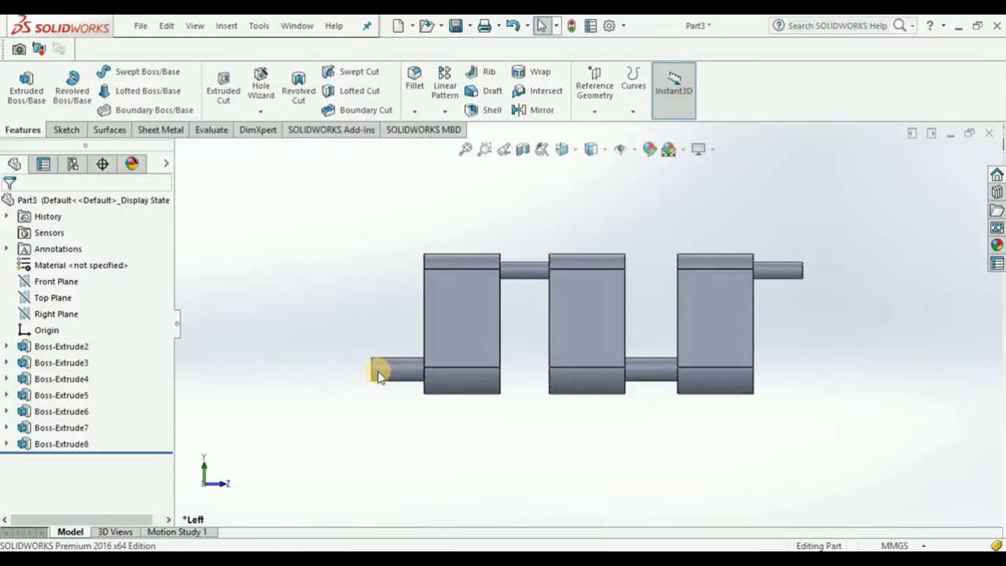
key("ctrl+s")
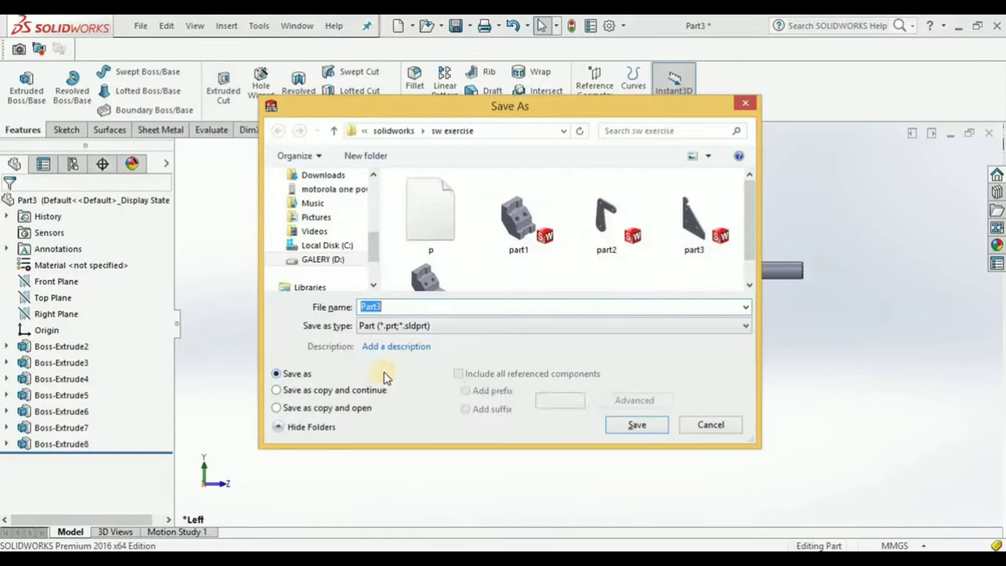
type("pa")
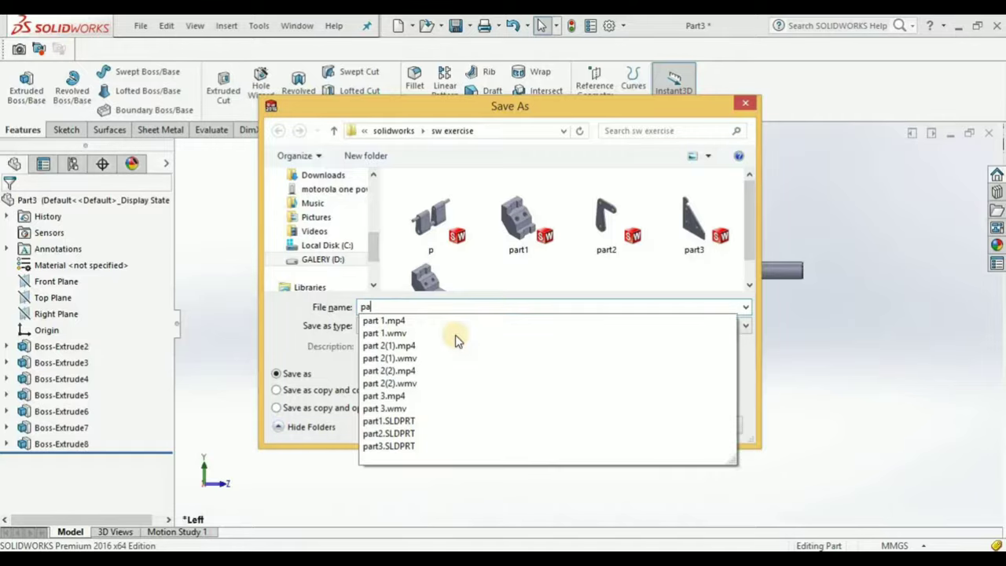
type("rt")
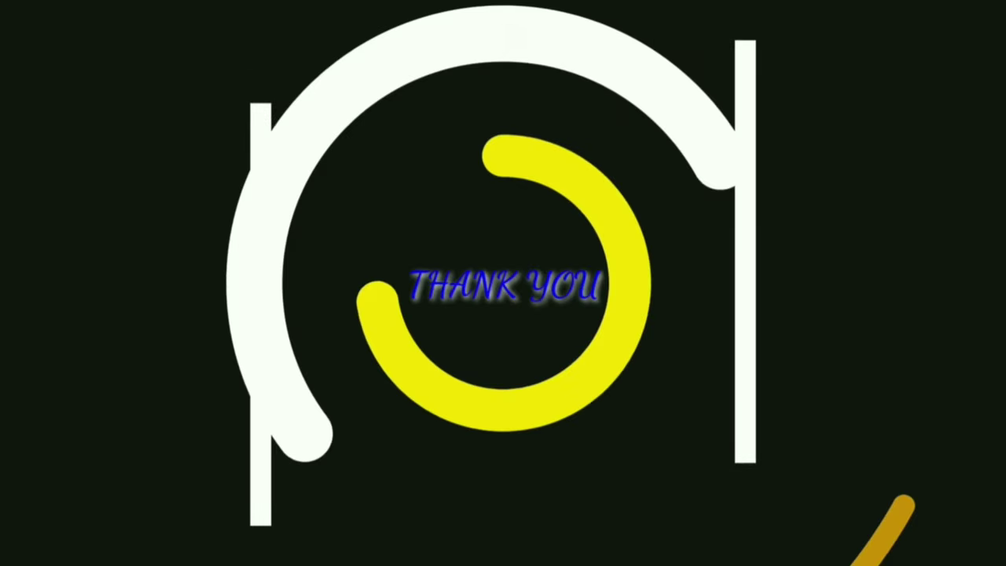